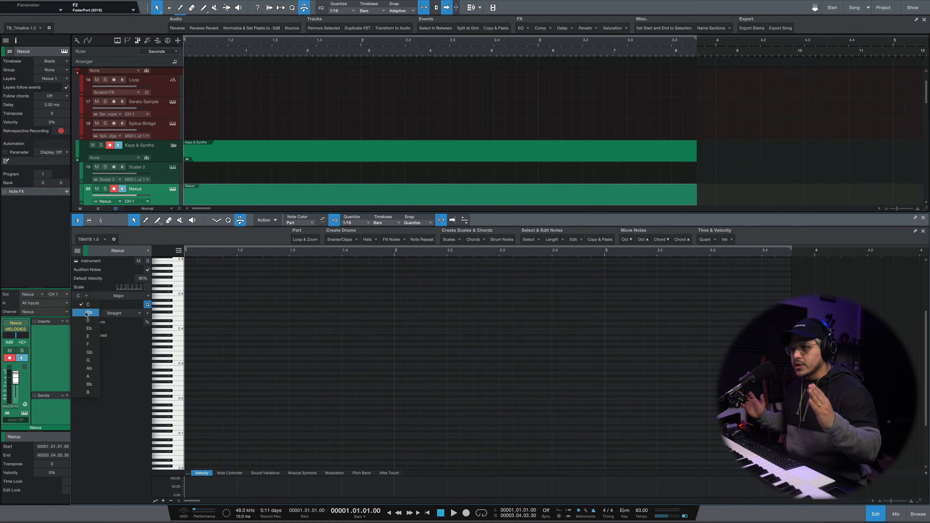
Step: Set the Nexus part's scale to Eb Natural Minor
left_click(91, 328)
left_click(115, 296)
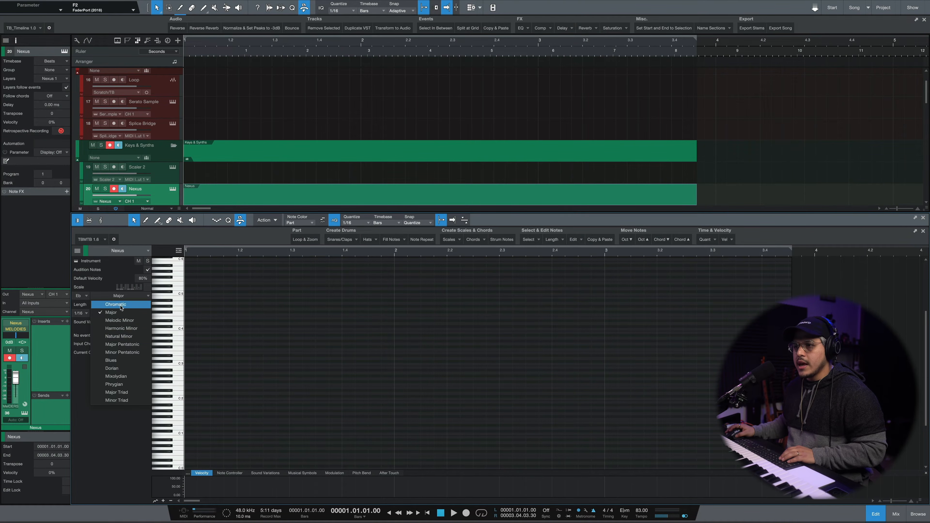
left_click(122, 336)
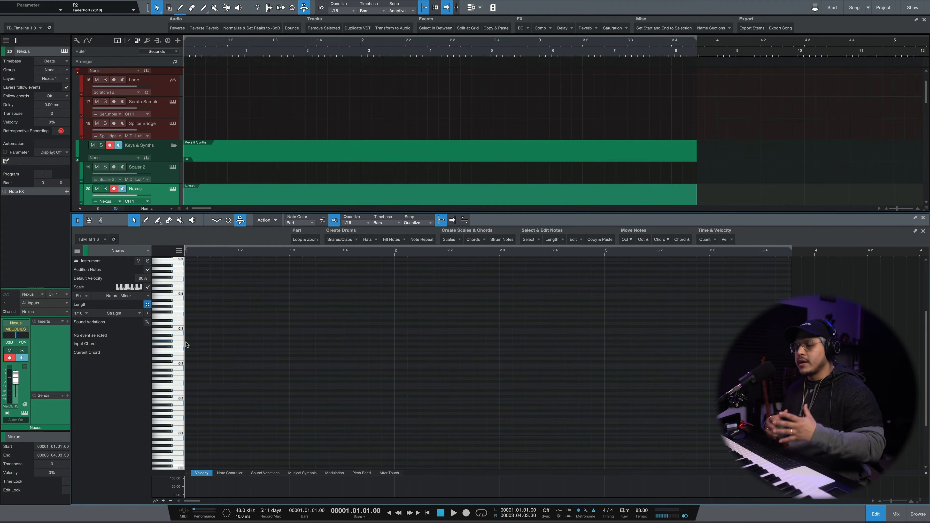
Step: Draw a one-bar Bb2 note in bar 1 and a one-bar B2 note in bar 2
scroll(189, 339, "up", 4)
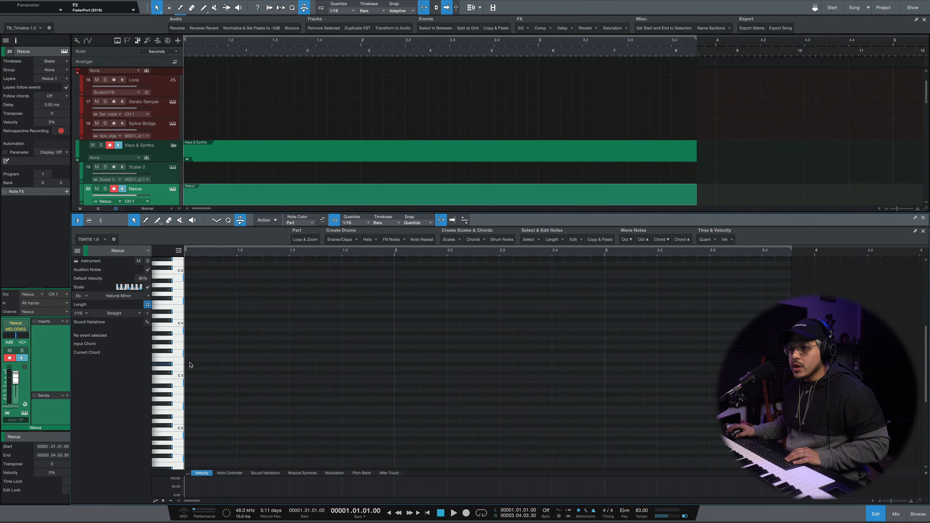
left_click(189, 382)
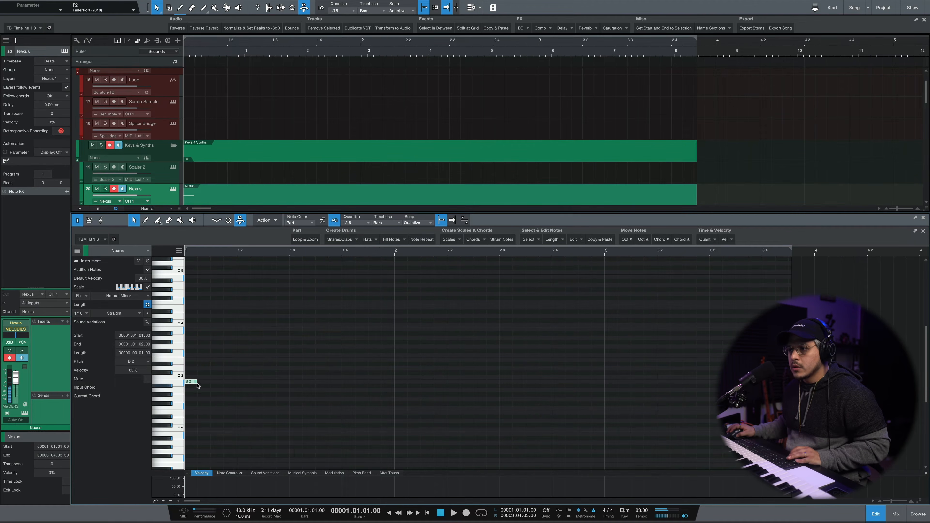
left_click_drag(229, 384, 241, 384)
left_click(206, 386)
left_click_drag(235, 387, 382, 405)
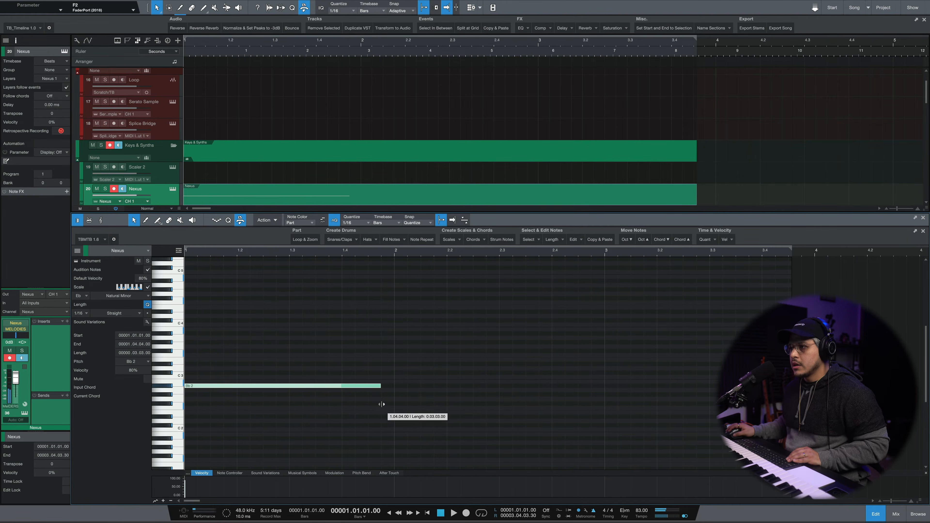
left_click_drag(238, 386, 447, 384)
Step: Play back the two bass notes, and trim the Nexus part to end at bar 3 by removing the empty remainder
left_click(446, 335)
key("space")
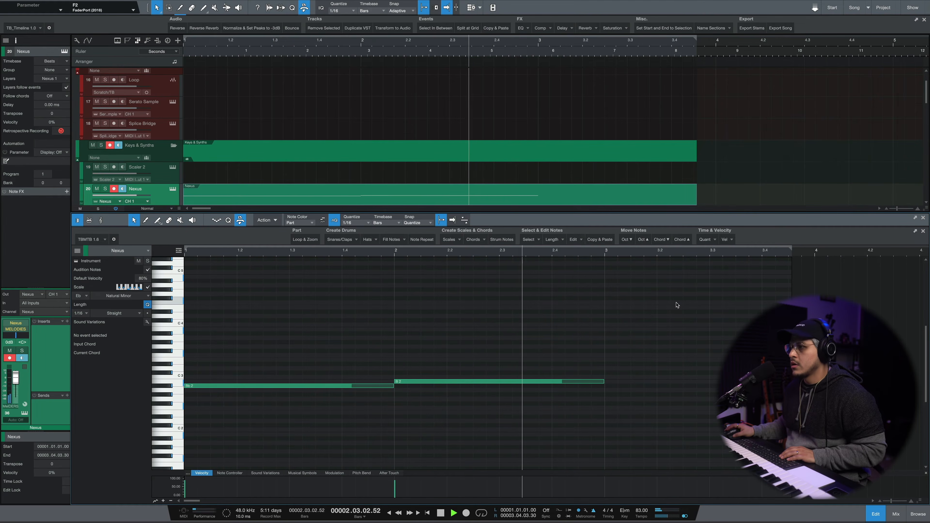
key("space")
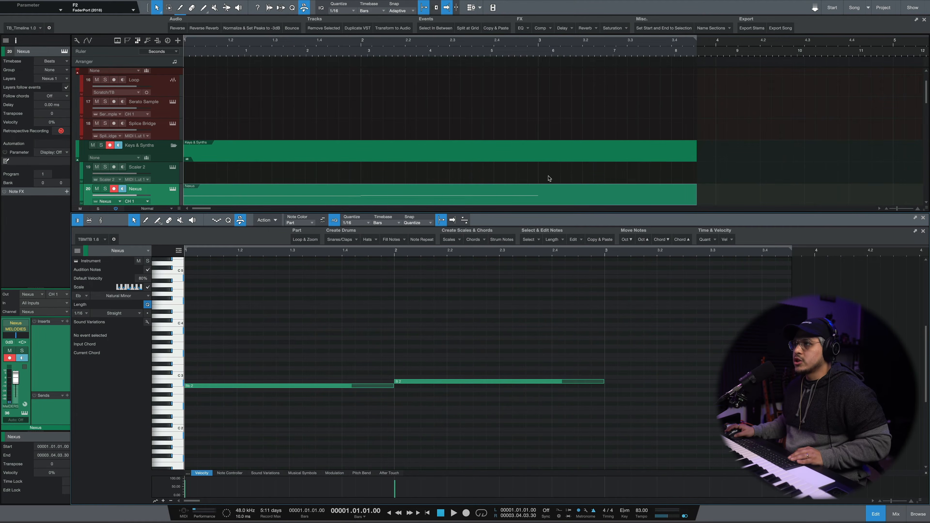
left_click(542, 199, "super")
key("Delete")
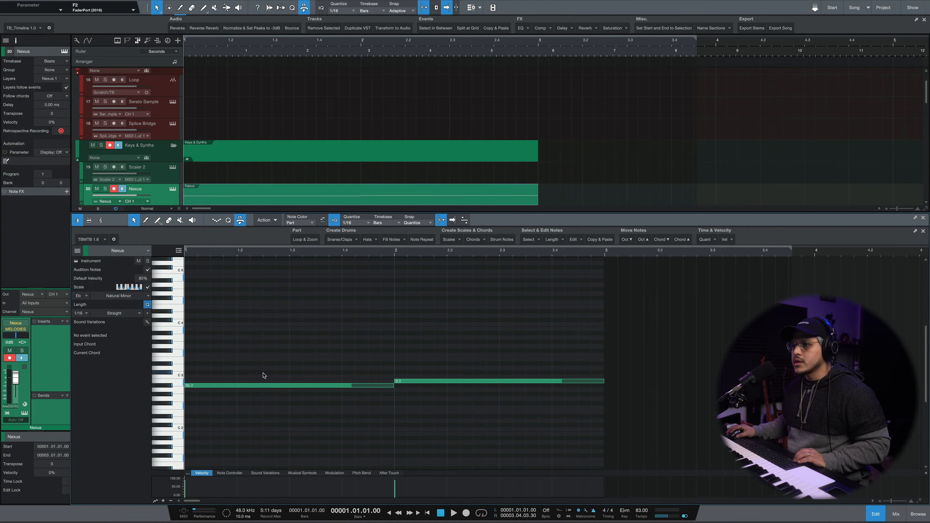
Step: Build triads by adding Db3 and F3 above the Bb2 note, and Eb3 and Gb3 above the B2 note
left_click_drag(263, 375, 242, 434)
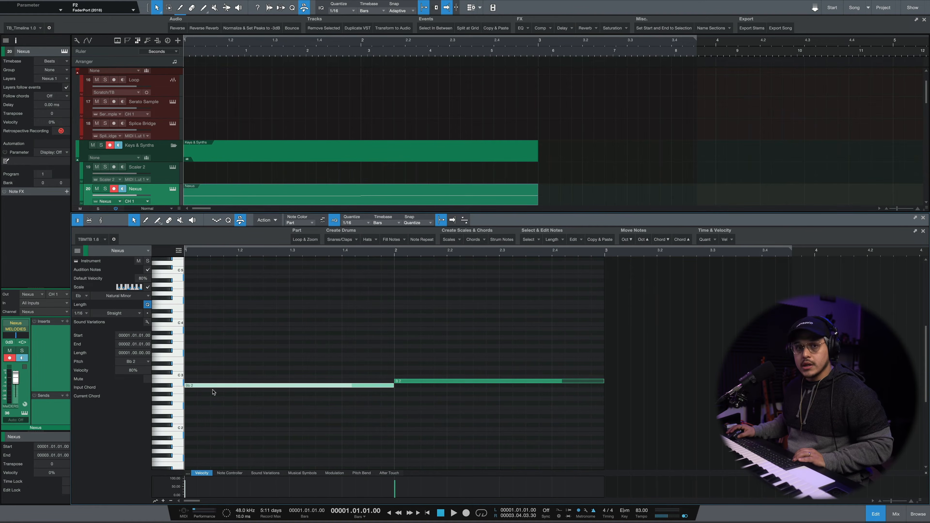
left_click_drag(212, 386, 218, 356)
left_click_drag(461, 343, 440, 459)
left_click_drag(409, 379, 412, 351)
left_click(430, 327)
key("space")
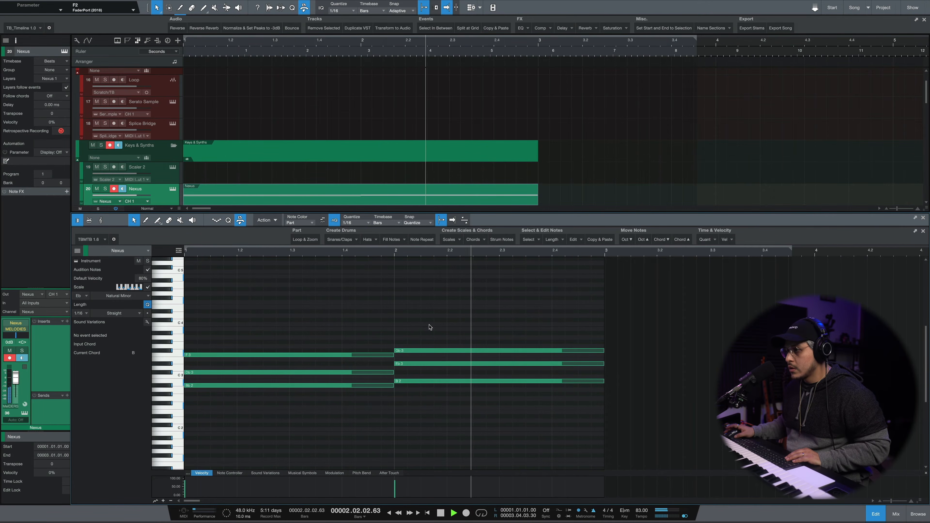
key("space")
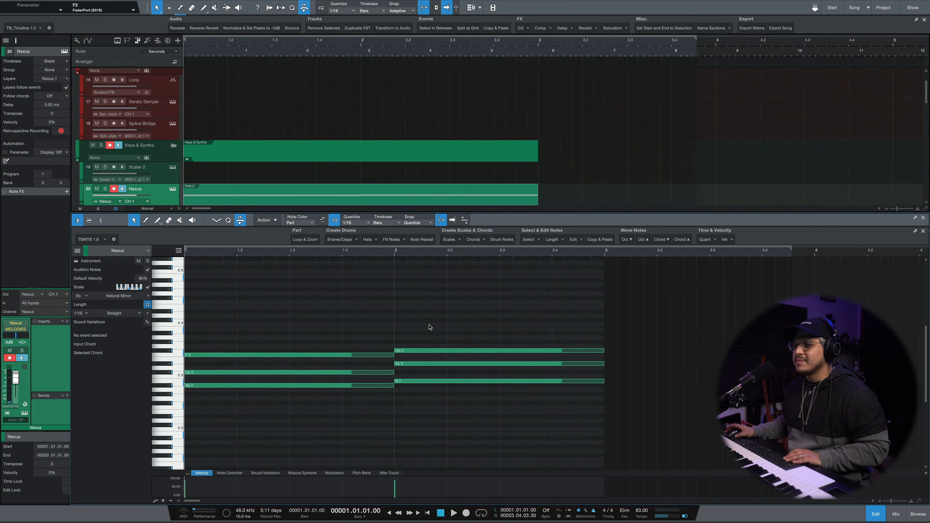
key("space")
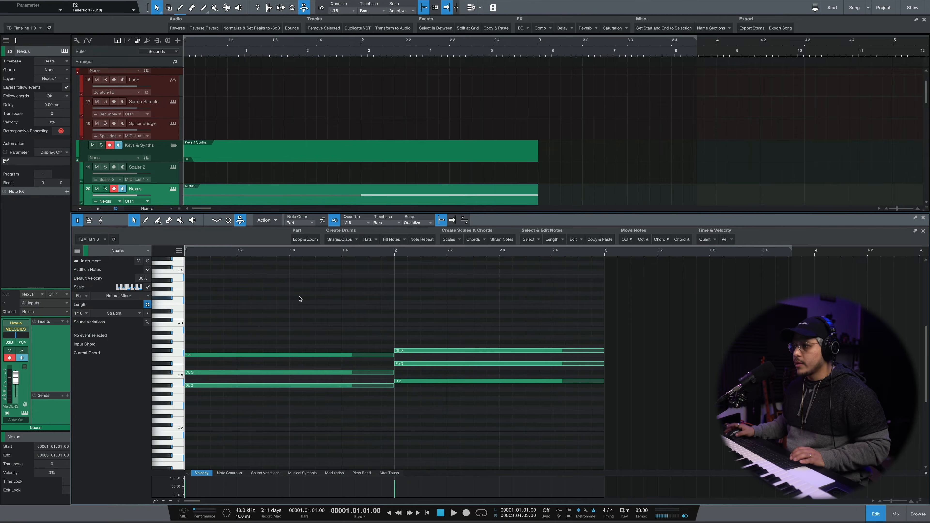
left_click_drag(251, 279, 558, 466)
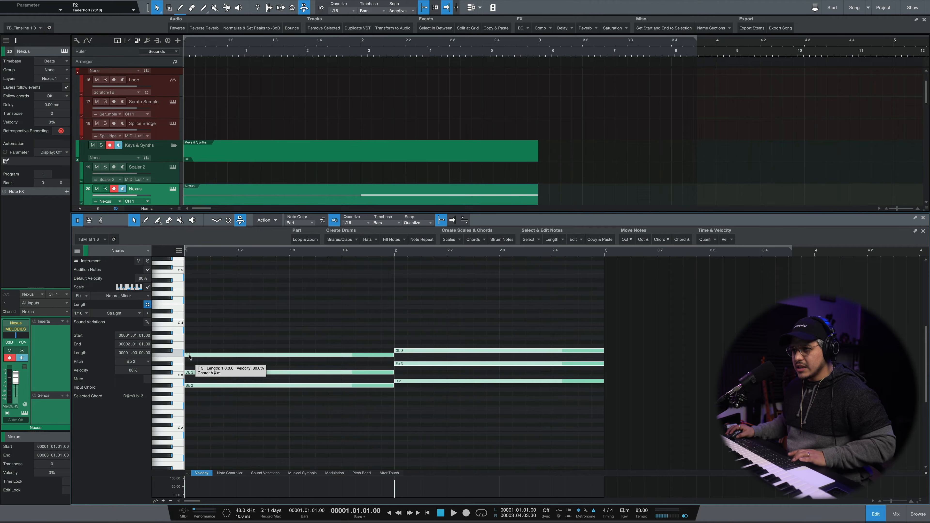
left_click_drag(190, 357, 198, 358)
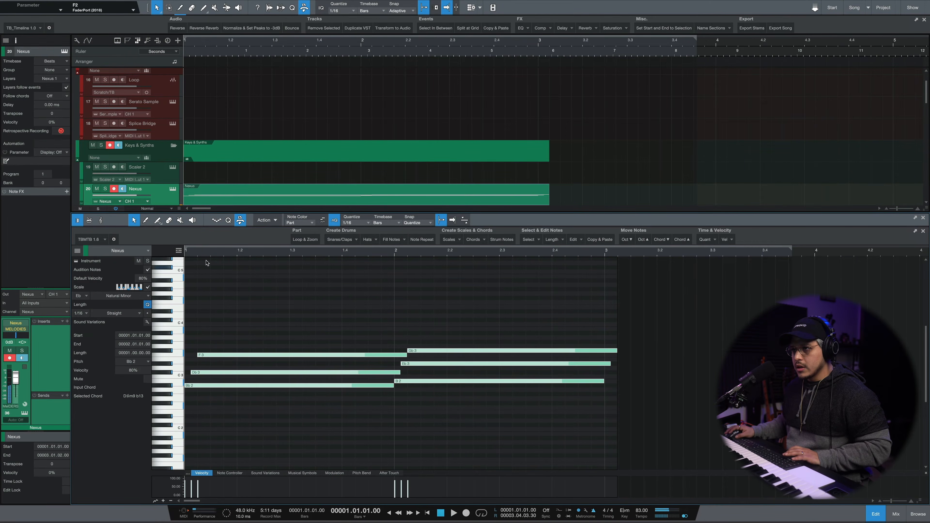
left_click(201, 271)
key("ctrl+z")
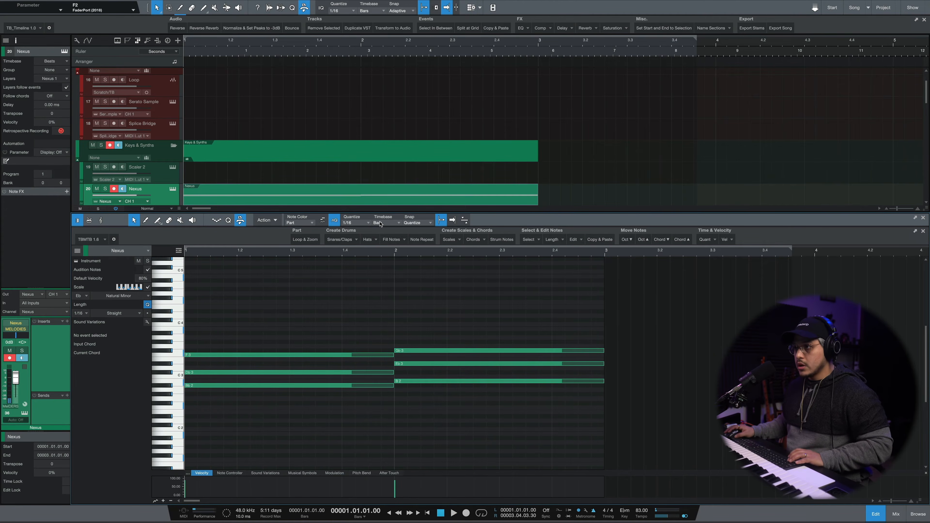
Step: Set the quantize value to 1/32 and strum both chords by staggering the starts of their upper notes
left_click(359, 225)
left_click(443, 234)
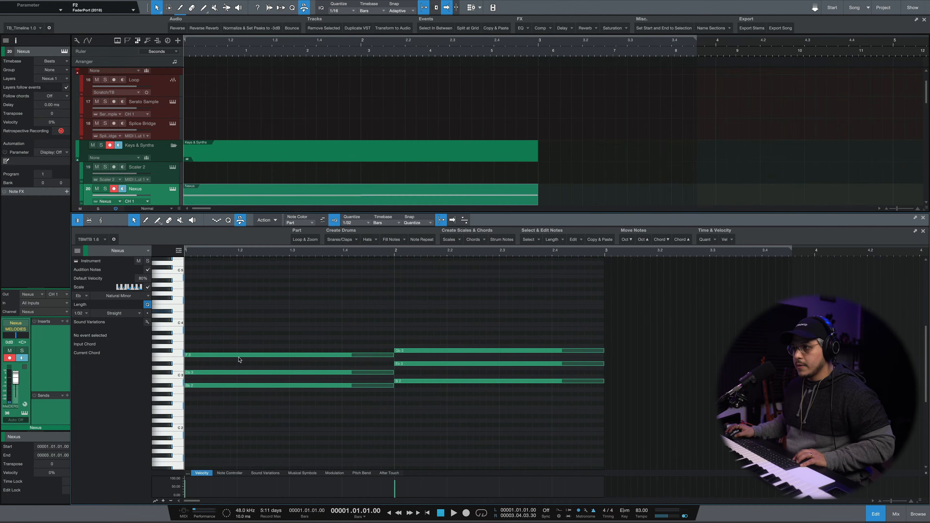
left_click_drag(216, 309, 591, 454)
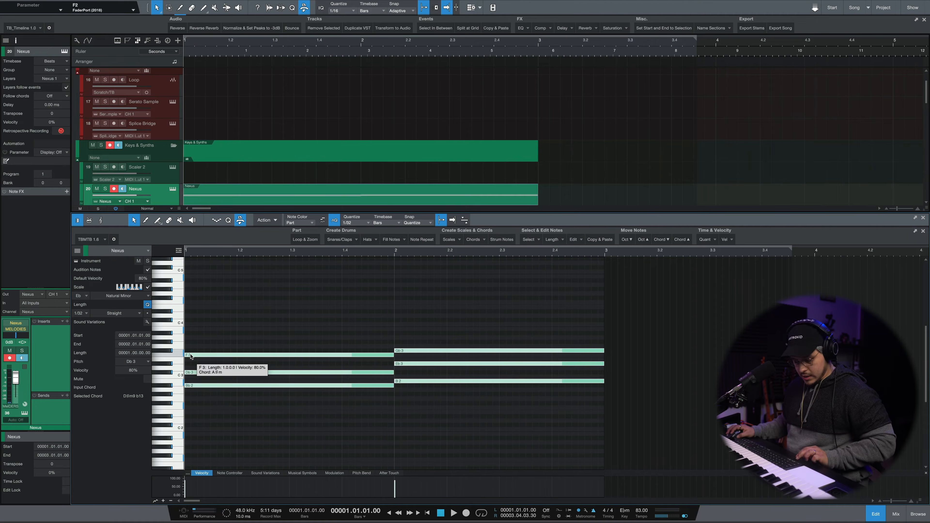
left_click_drag(190, 356, 196, 355)
key("space")
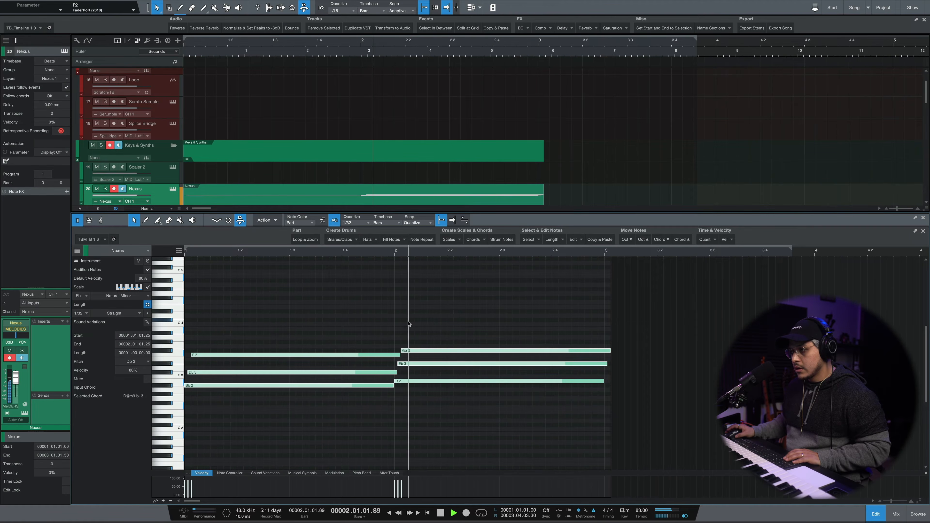
Step: Split the first chord's notes at the start of bar 2 and remove the tails that overlap the second chord
left_click_drag(386, 255, 399, 352)
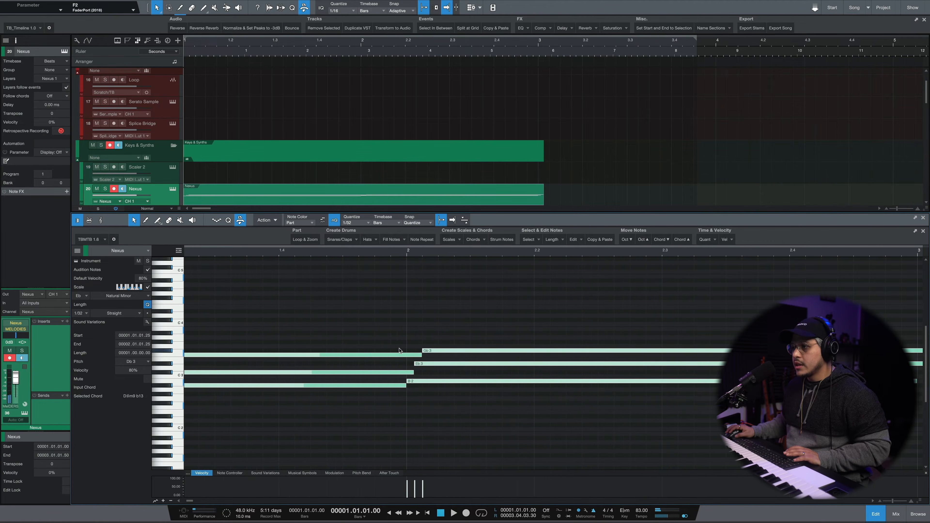
left_click(402, 331)
left_click_drag(413, 255, 384, 281)
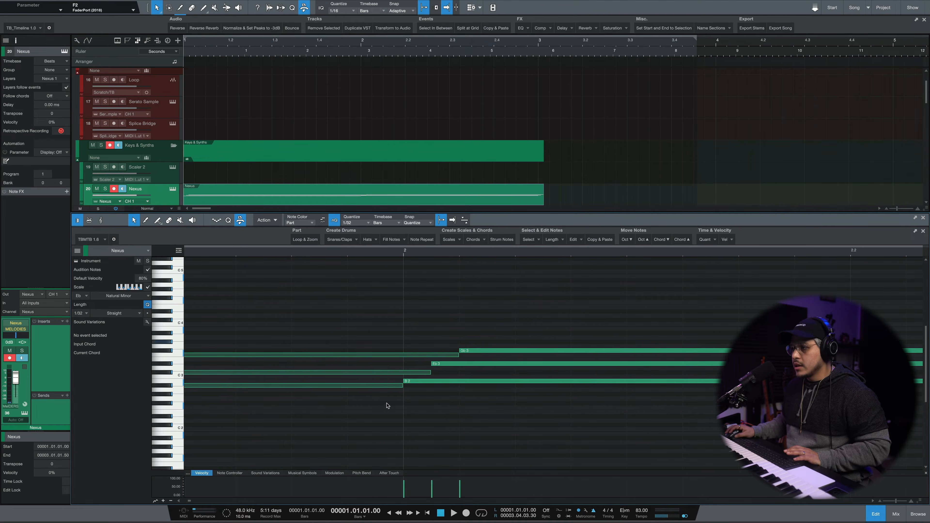
left_click(402, 253)
left_click_drag(347, 318, 359, 473)
left_click(574, 240)
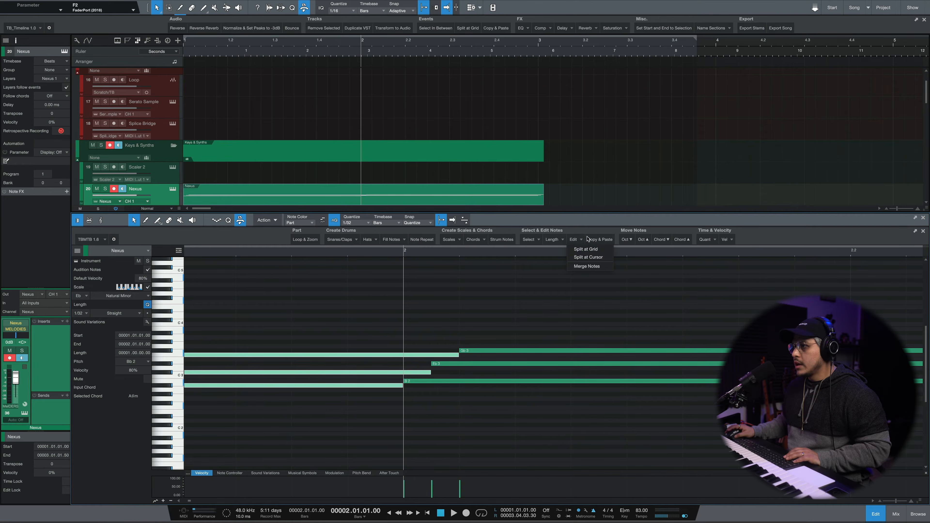
left_click(600, 258)
Step: Cut the second chord's overhanging notes at bar 3, and shorten the Nexus part to end there
left_click_drag(432, 251, 422, 232)
left_click(618, 253)
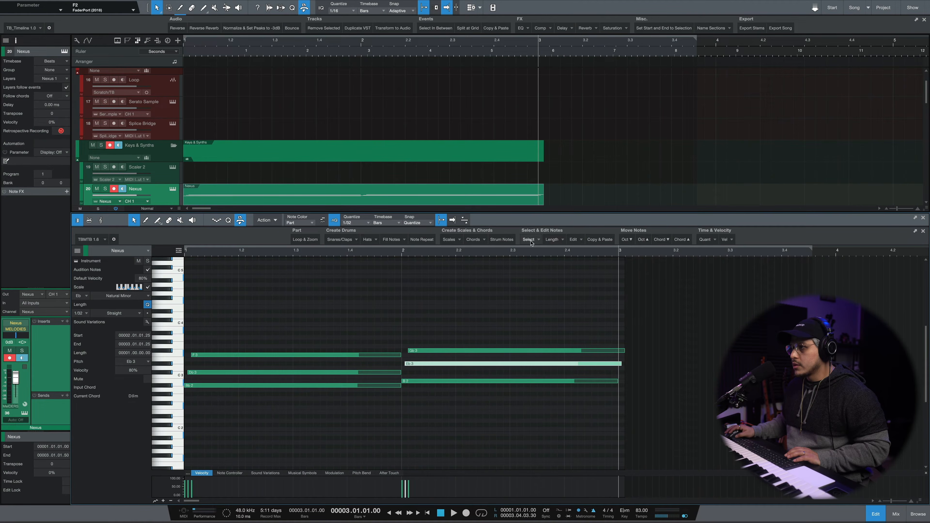
left_click(573, 240)
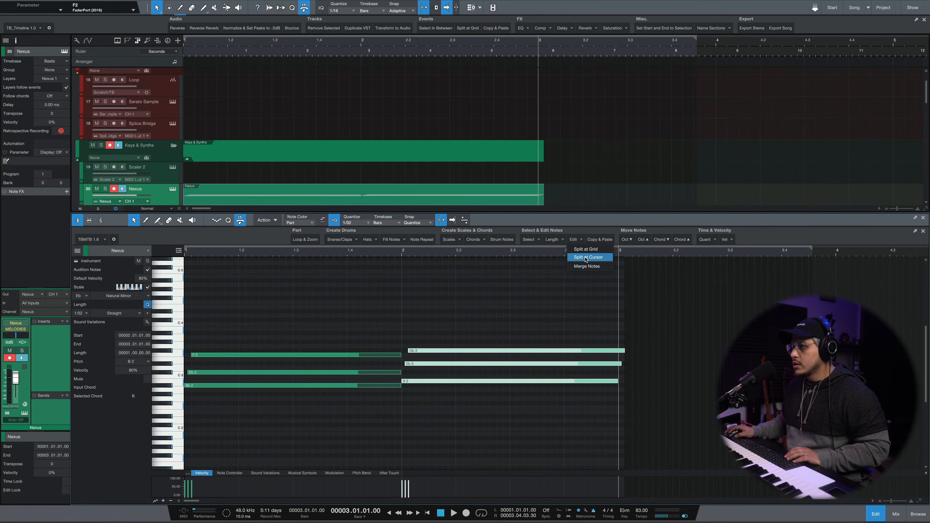
left_click(587, 258)
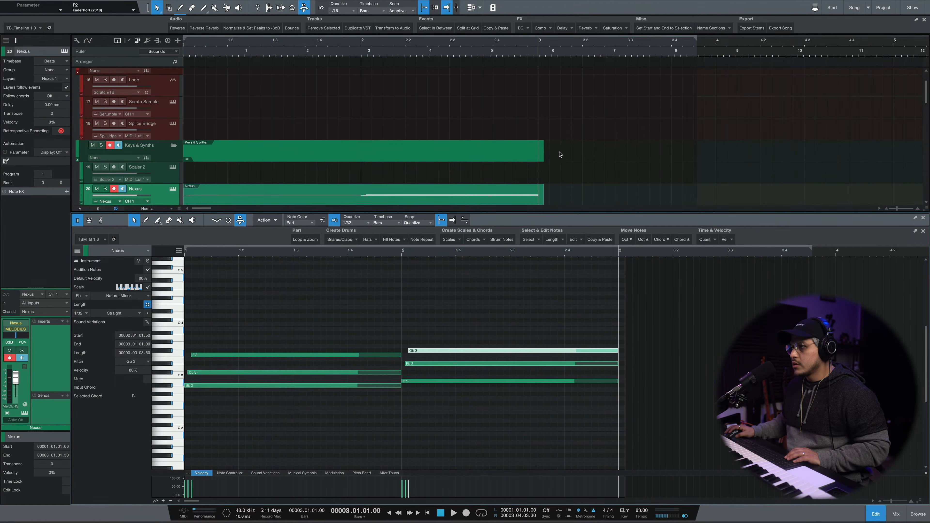
left_click_drag(542, 192, 538, 192)
left_click(472, 320)
key("comma")
key("space")
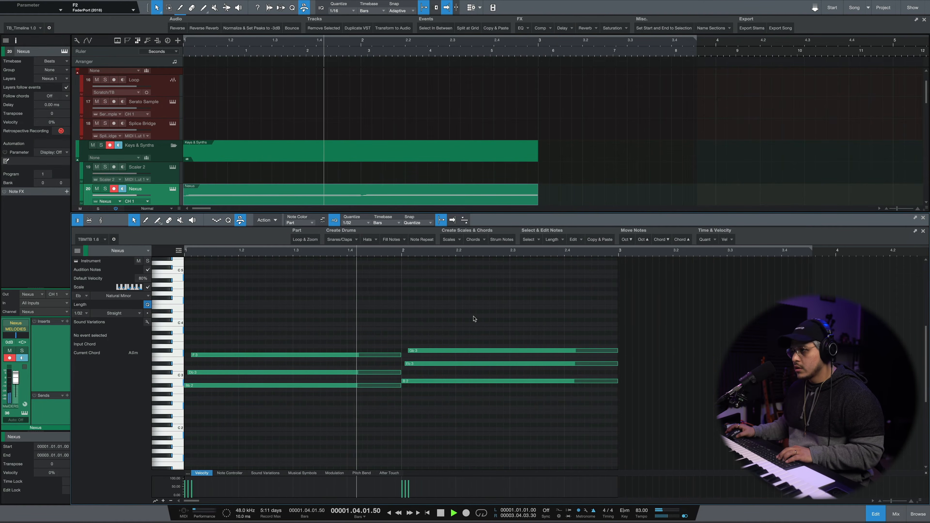
key("space")
Step: Set the velocity of the chord notes to 75% and listen to the progression
left_click(731, 240)
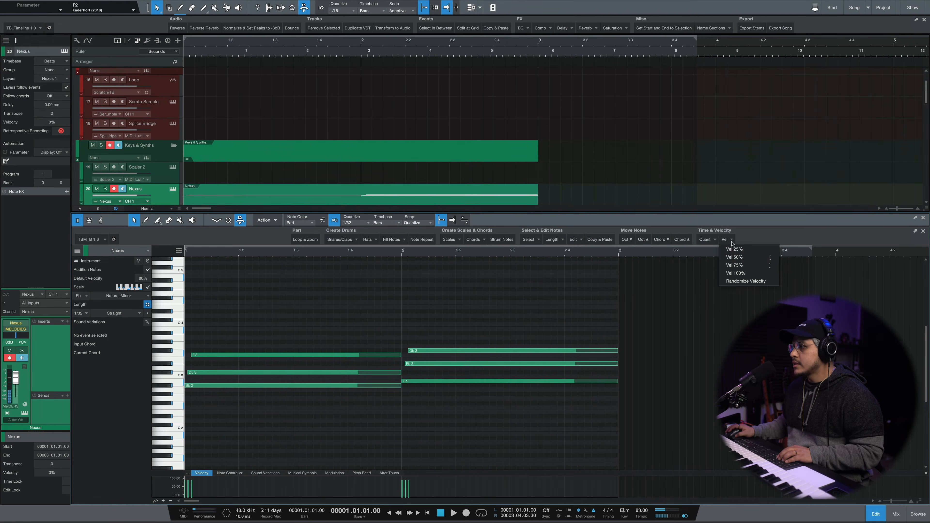
left_click(737, 263)
key("space")
key("space")
left_click(729, 240)
left_click(745, 271)
key("space")
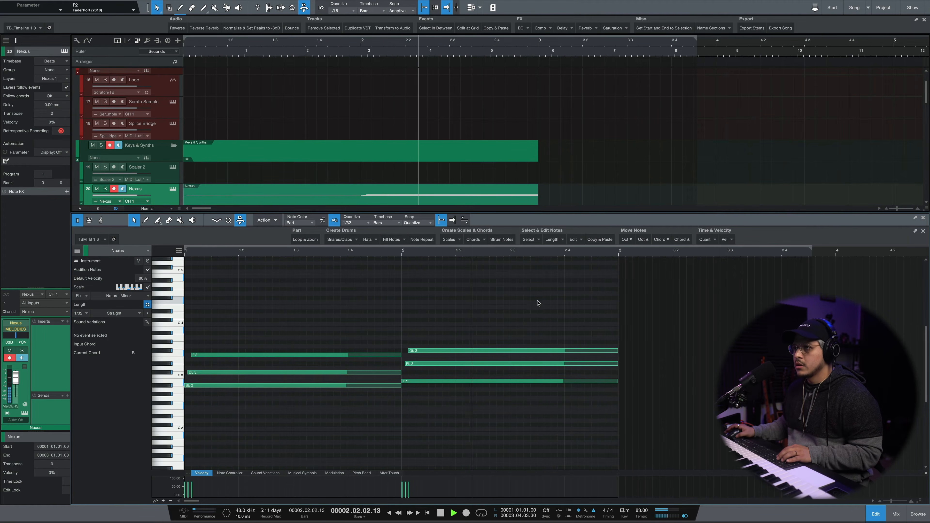
key("space")
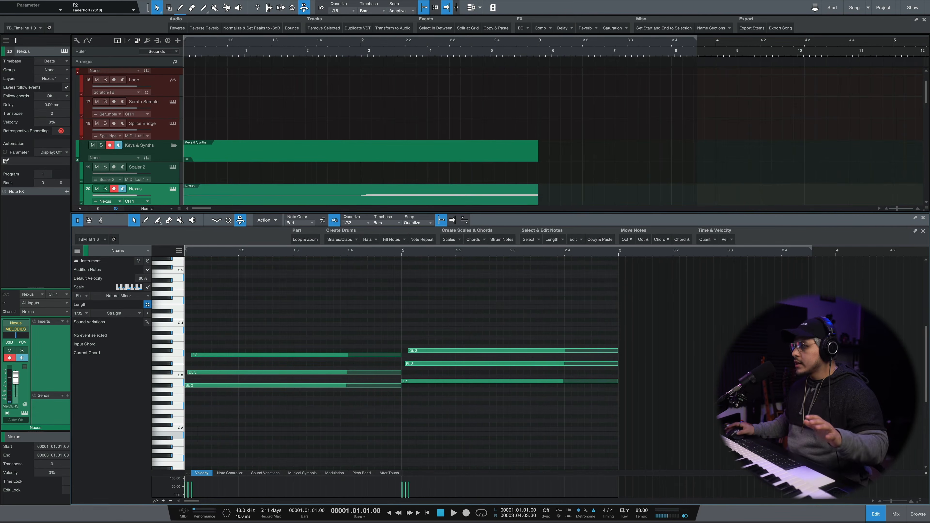
Step: Duplicate the Nexus instrument onto a second track, and repeat the chord part through bar 4 for looped playback
left_click(876, 515)
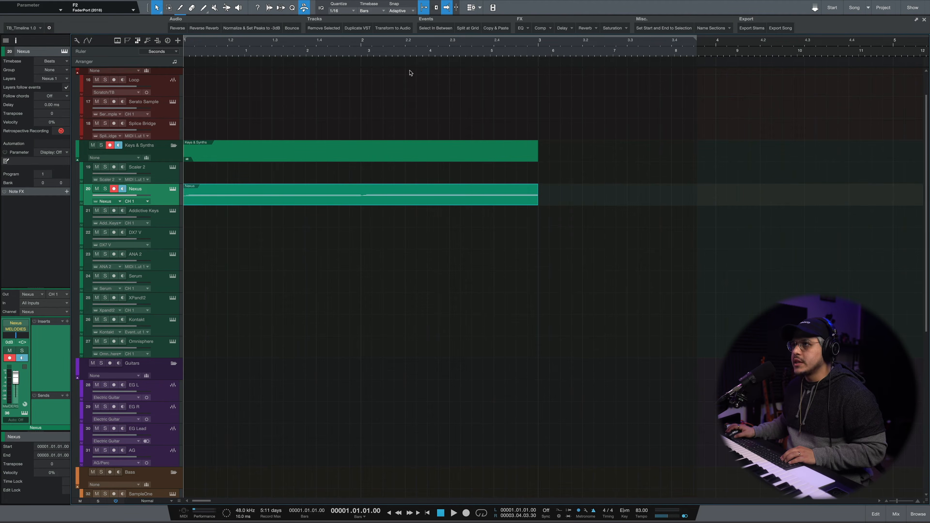
left_click(362, 31)
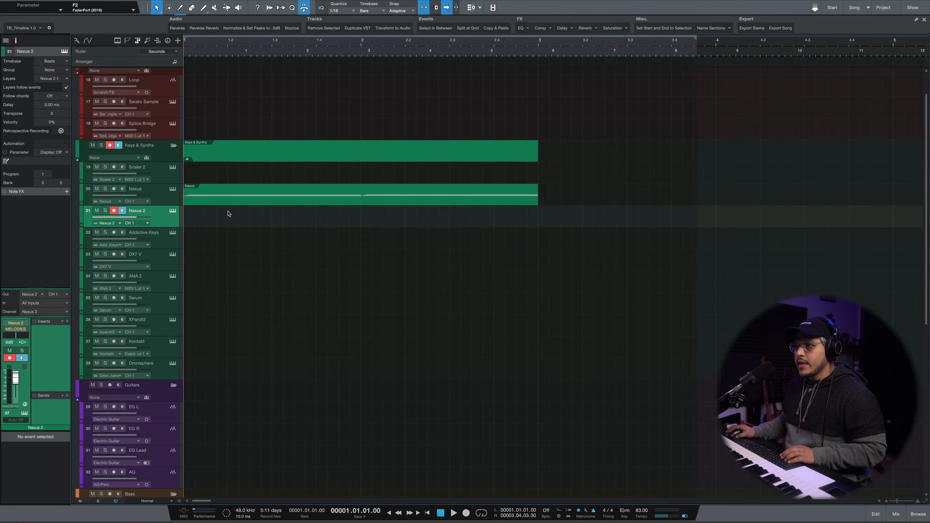
key("space")
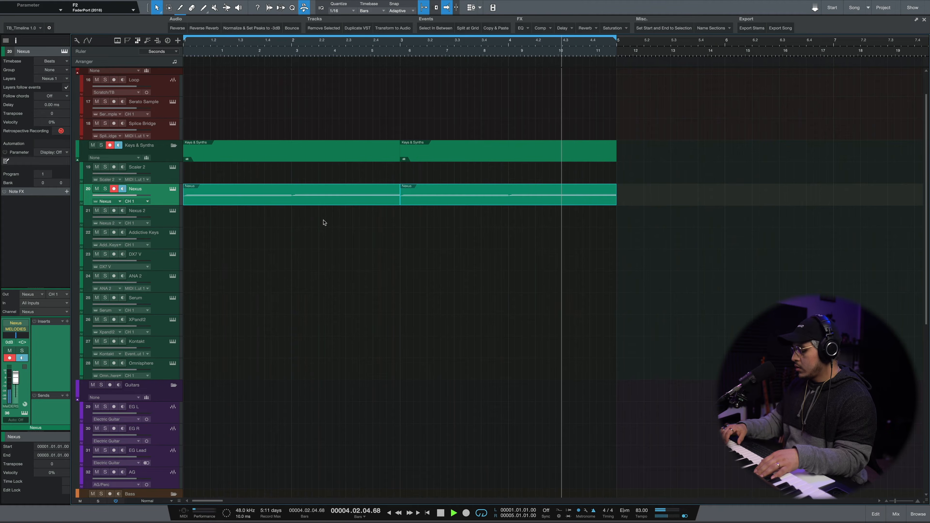
Step: Record a four-bar melody on the Nexus 2 track over the looped chords
key("space")
left_click(169, 224)
key("KP_Multiply")
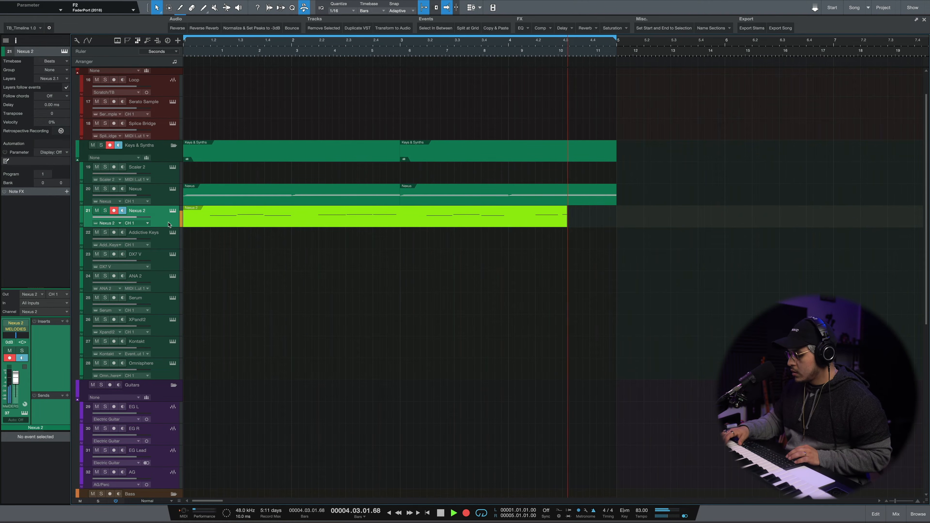
Step: Quantize the recorded Nexus 2 melody to 1/16 with connected note lengths, and set its velocity to 50%
double_click(334, 224)
left_click(724, 240)
left_click(709, 241)
left_click(719, 250)
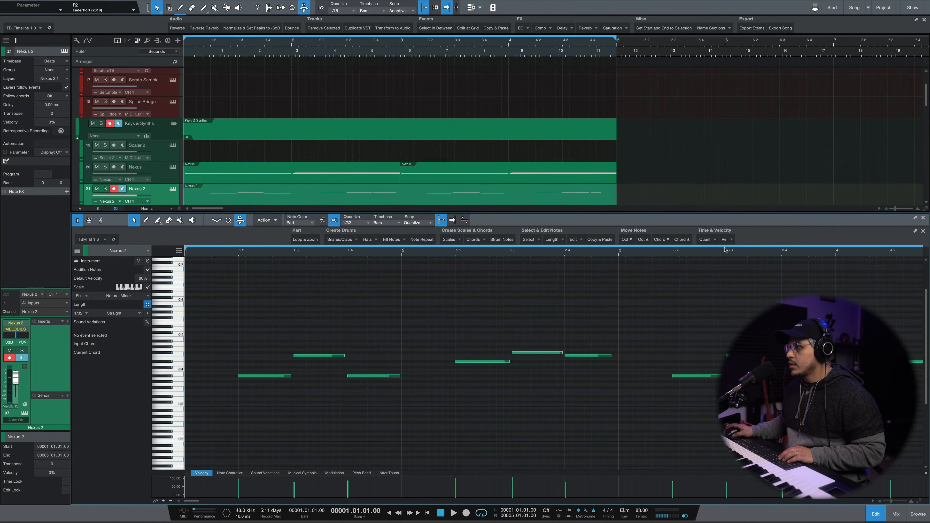
left_click(726, 242)
left_click(729, 257)
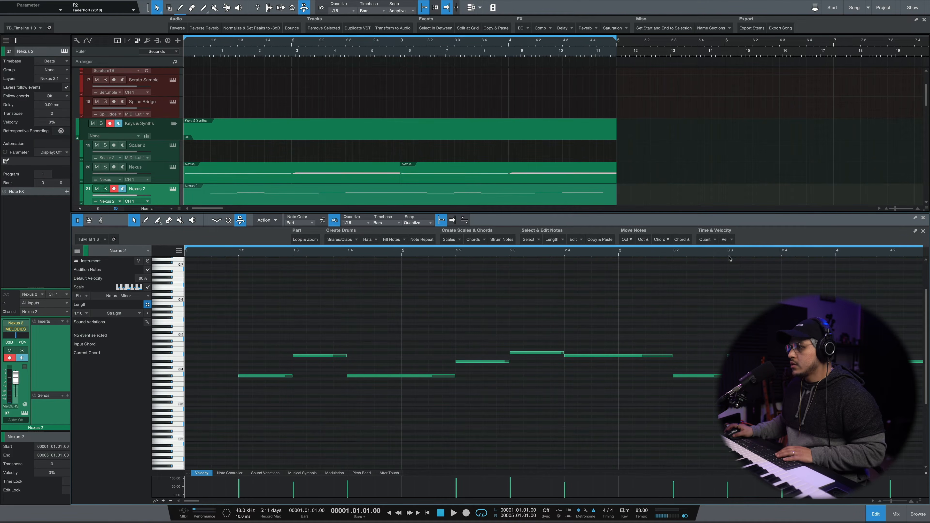
key("space")
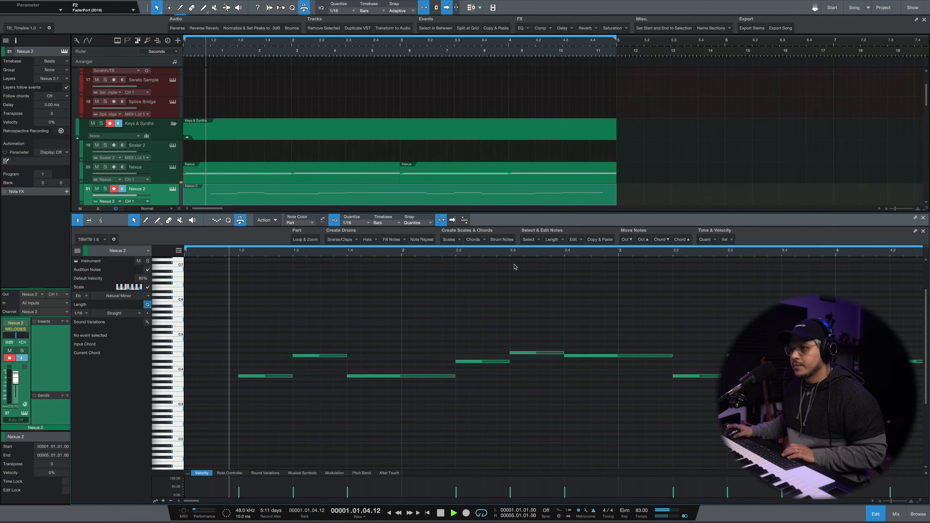
Step: Rework the Nexus 2 melody's ending in bar 4, shortening the last Gb4 to a sixteenth and finishing on Eb4 from 4.4.3 to bar 5
left_click_drag(508, 254, 508, 246)
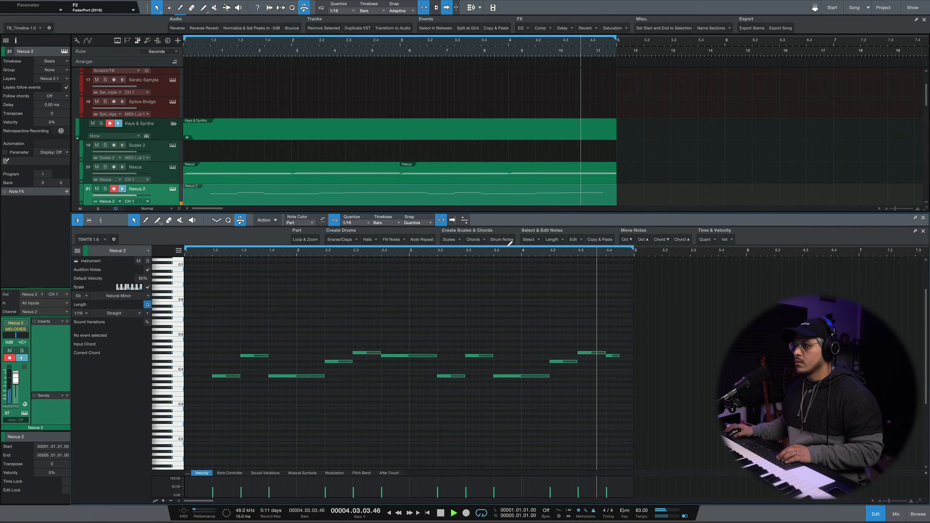
key("space")
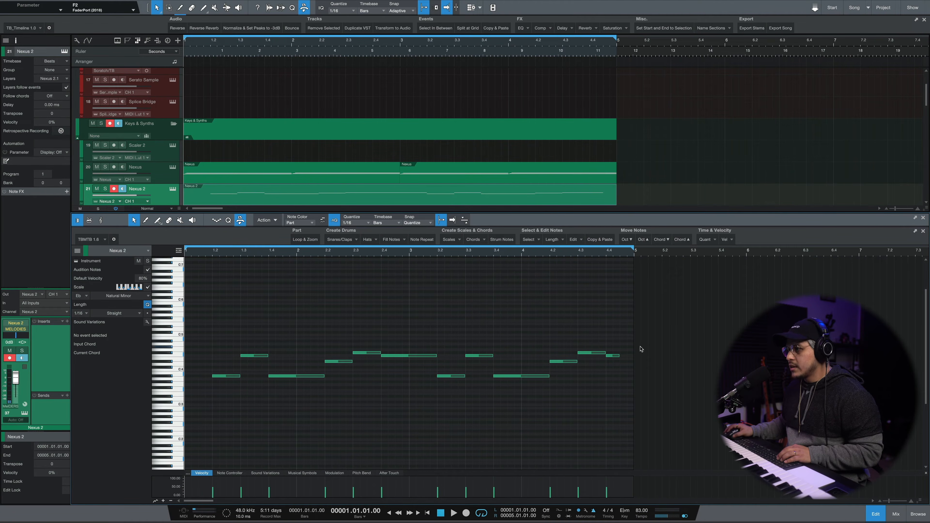
key("space")
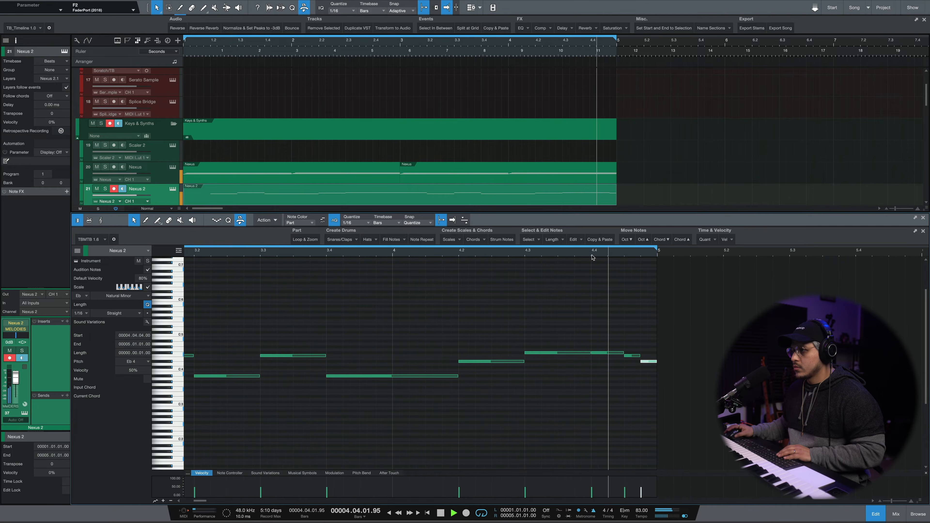
key("space")
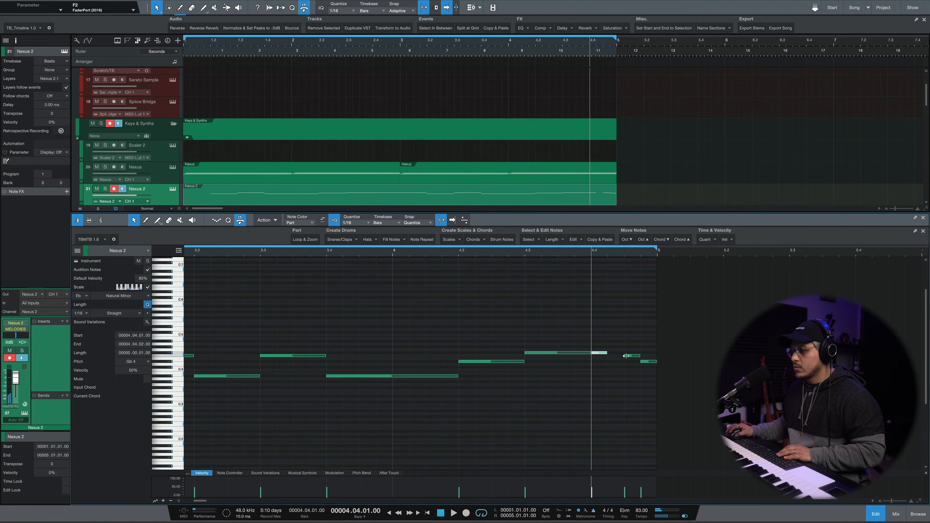
key("space")
key("space")
left_click_drag(633, 355, 654, 365)
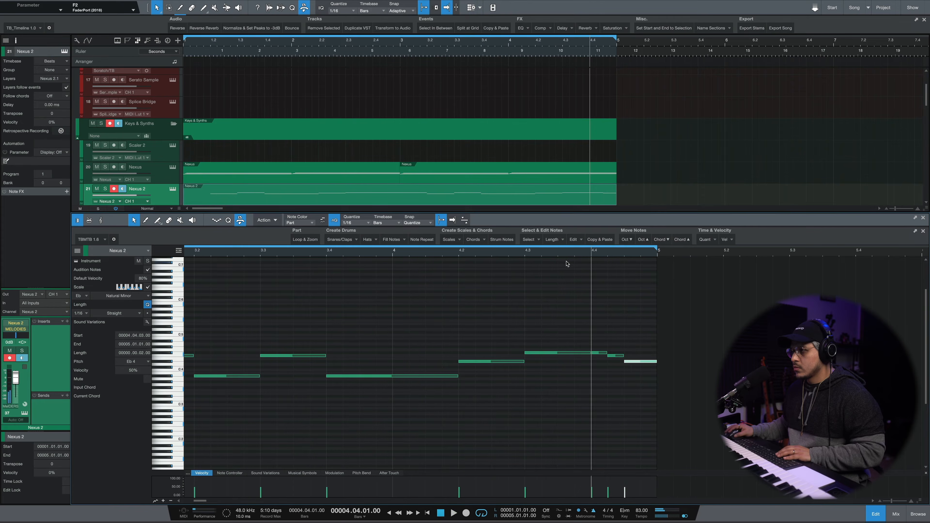
Step: Play back the melody from 3.4 and again from the song start to check its reworked ending
left_click_drag(568, 253, 571, 244)
left_click(439, 253)
key("space")
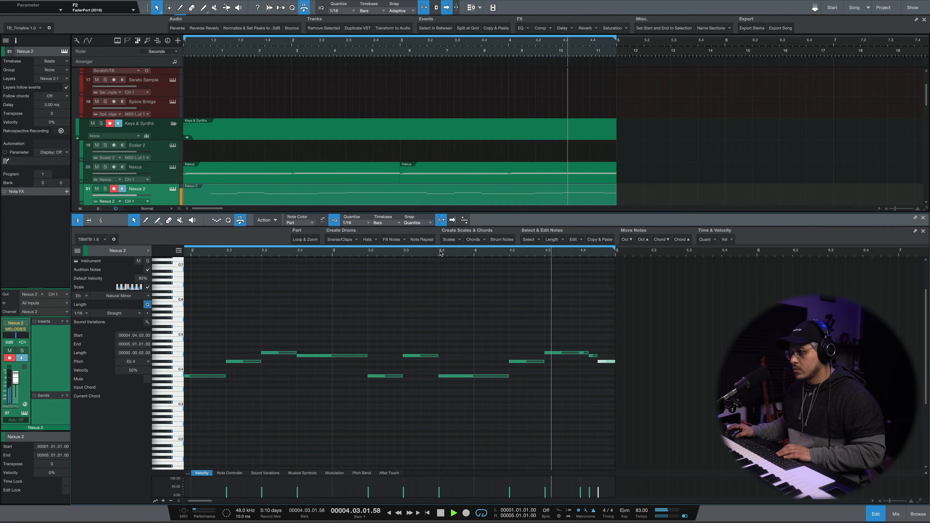
key("space")
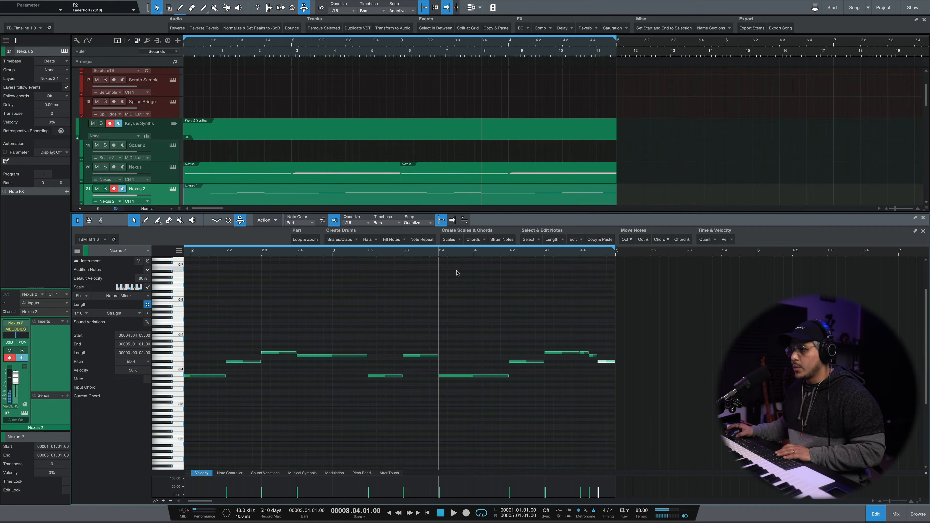
key("comma")
key("space")
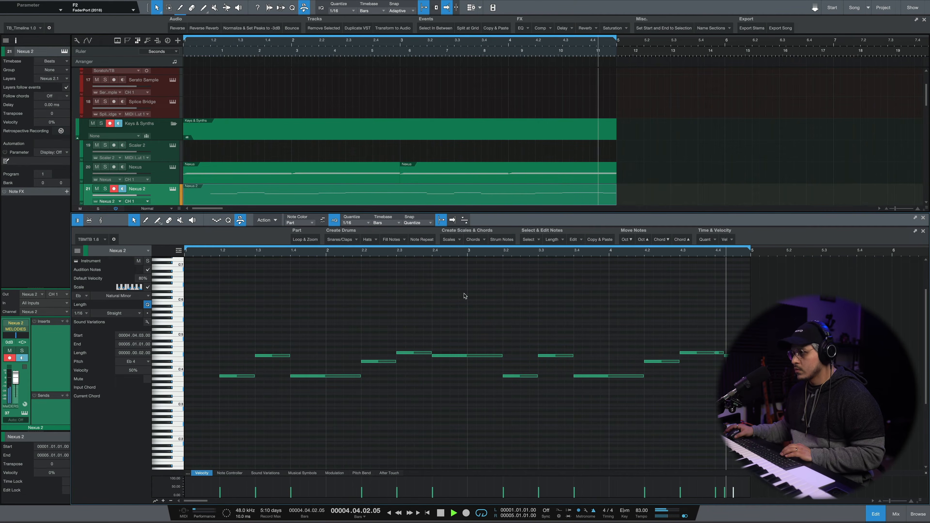
key("space")
Step: Merge the Nexus 2 melody with the chords into one four-bar part on the Nexus track, and remove the emptied Nexus 2 track
left_click(876, 514)
left_click(365, 253)
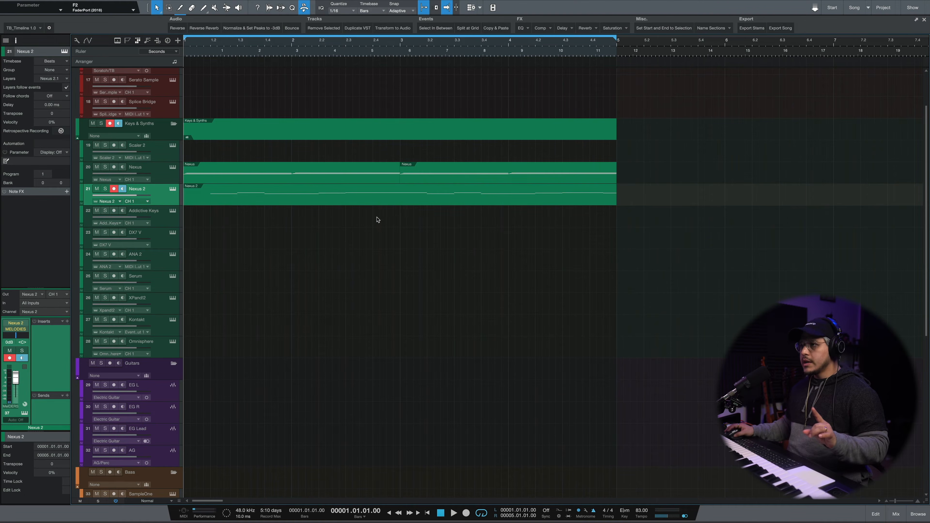
left_click_drag(319, 198, 320, 184)
left_click_drag(664, 140, 323, 228)
key("ctrl+b")
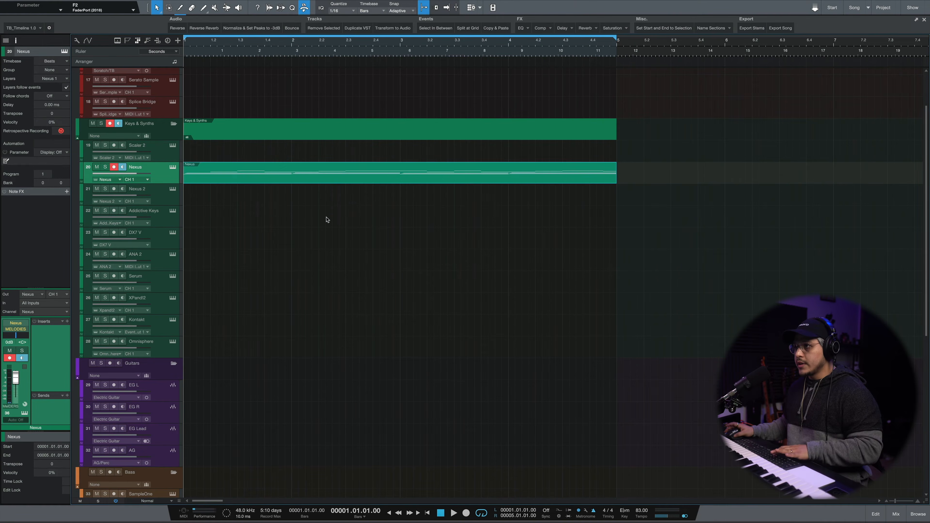
left_click(177, 200)
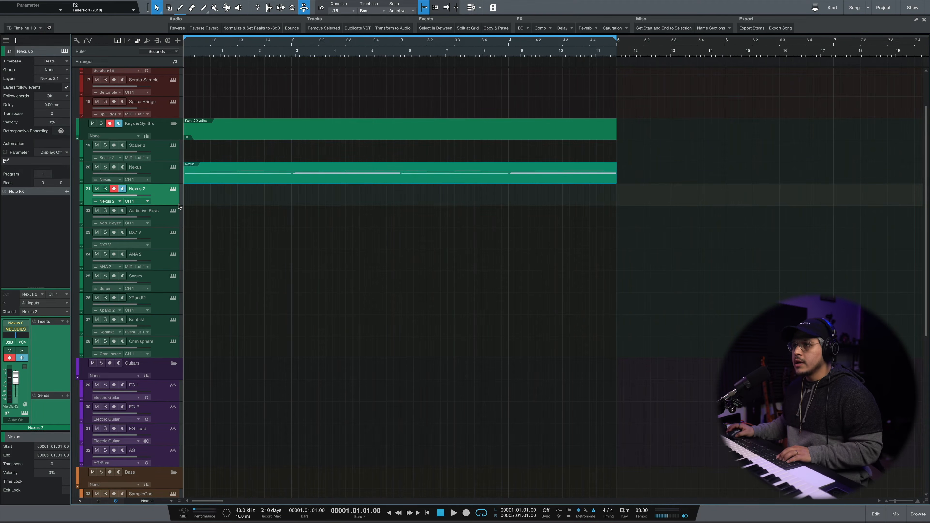
left_click(330, 30)
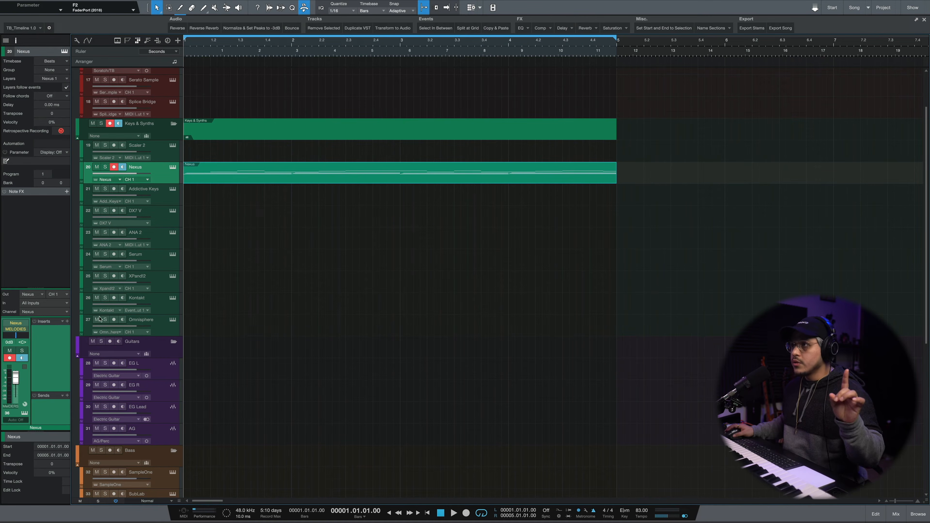
Step: Insert FabFilter Pro-Q 3 followed by Pipeline Stereo on the Nexus track
left_click(529, 38)
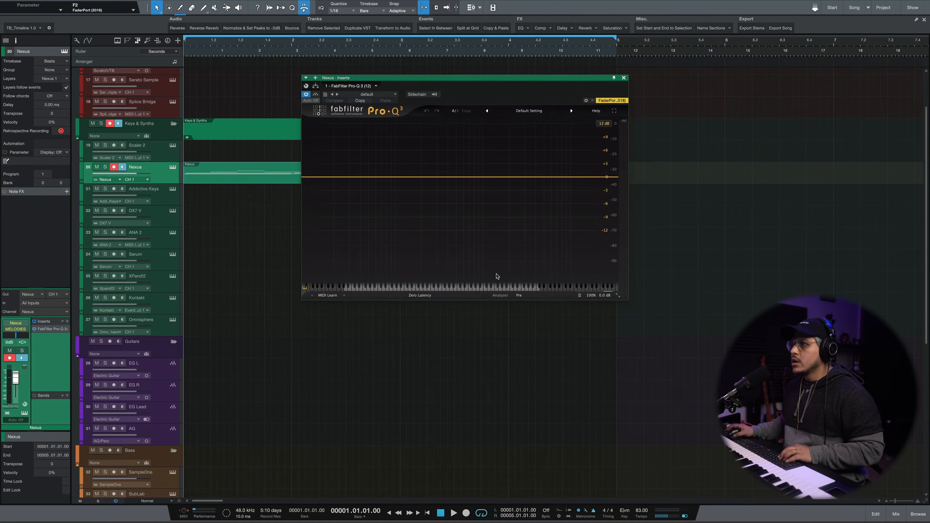
left_click_drag(399, 76, 554, 190)
key("space")
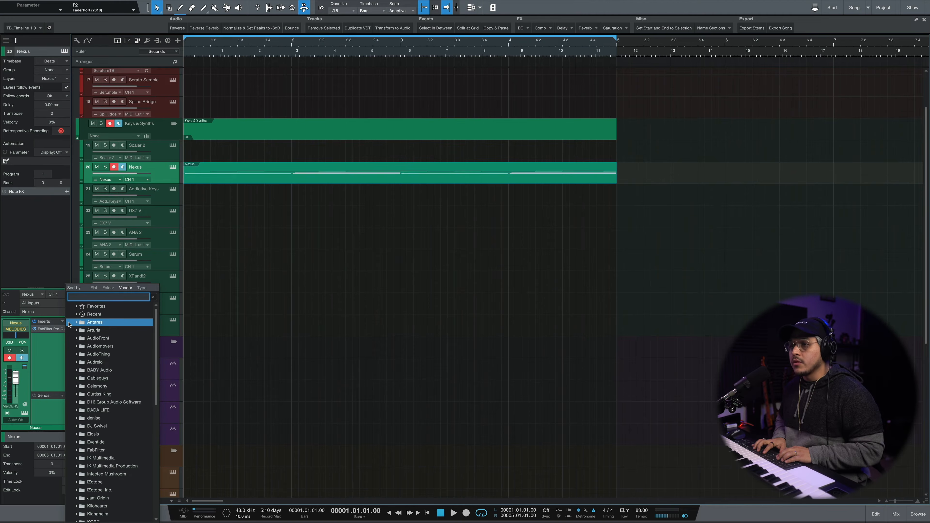
type("e")
key("Down")
key("Return")
Step: Audition the Nexus part through the Guitar Pedal Effects hardware loop in Pipeline XT, and close the plug-in window
key("space")
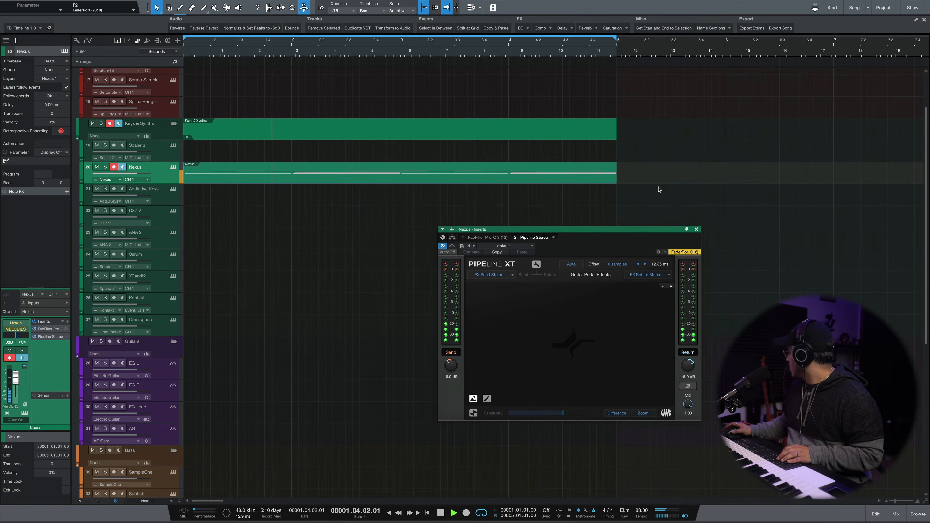
key("space")
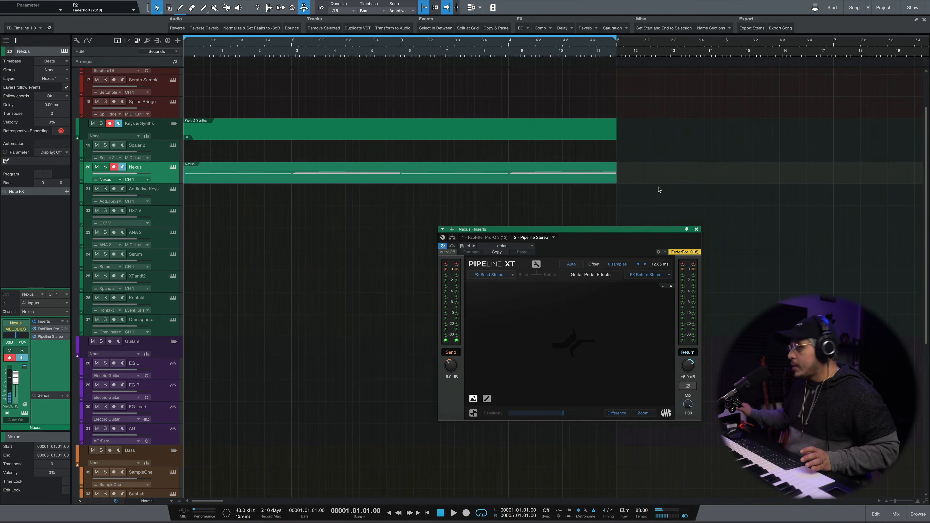
key("space")
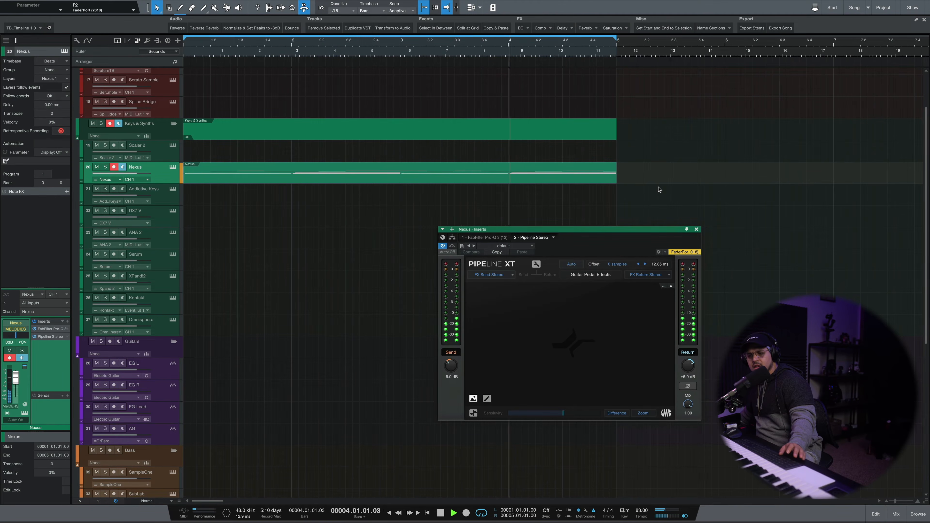
key("space")
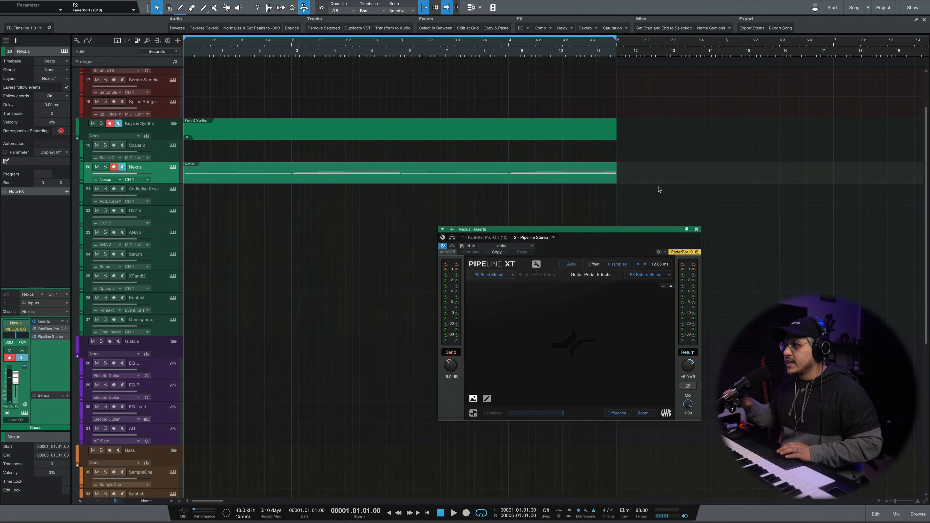
key("space")
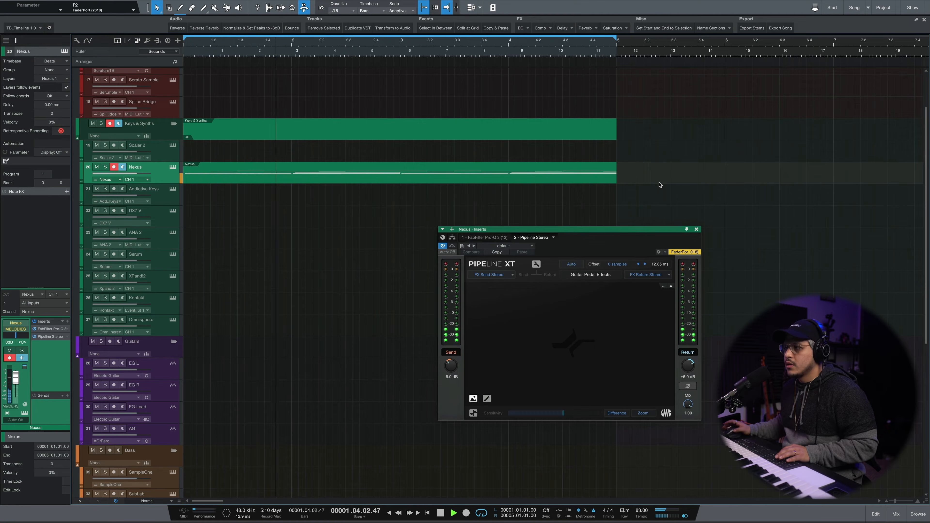
key("space")
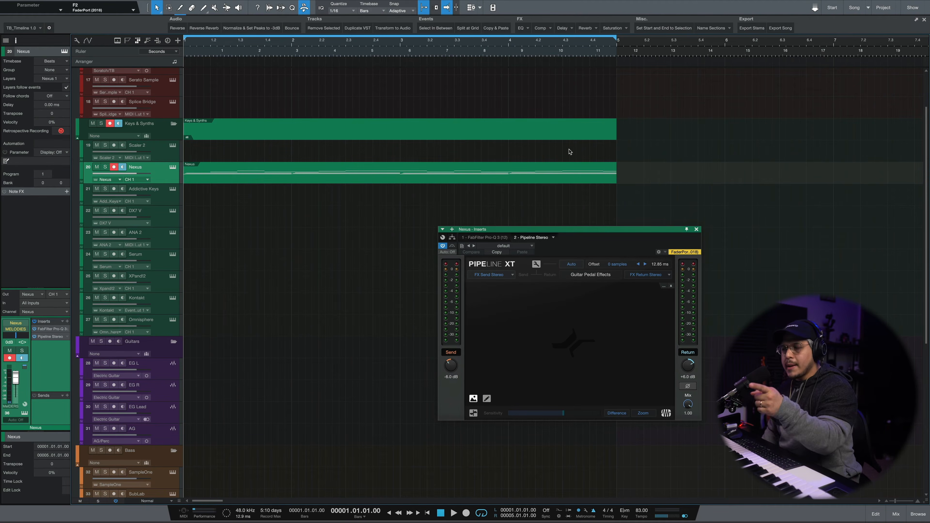
left_click(696, 230)
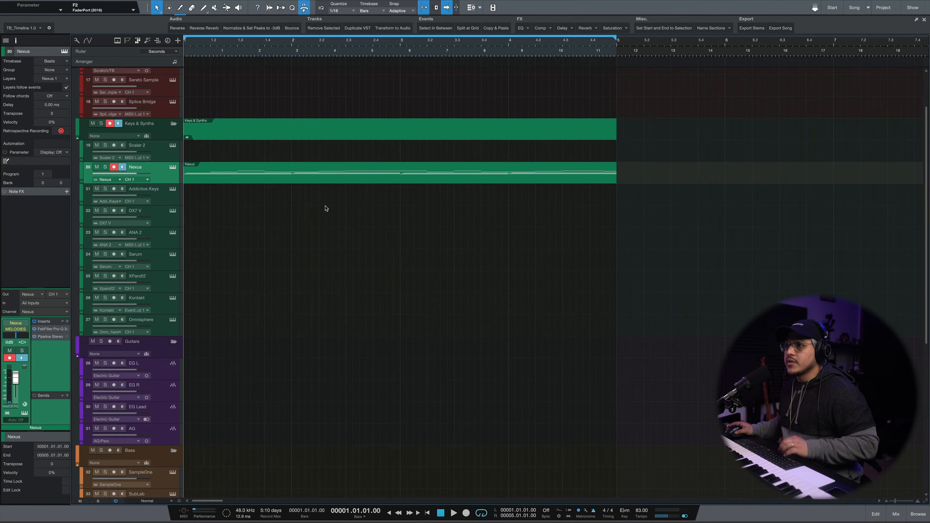
Step: Create a four-bar part on the Hi Hat track, fill it with Sample One 1/4 hats, and play it back
scroll(314, 295, "down", 6)
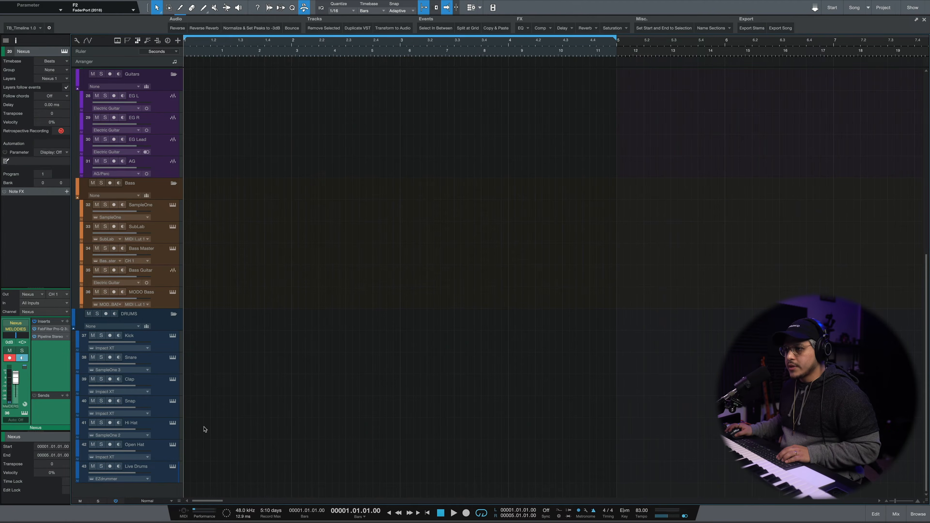
double_click(209, 426)
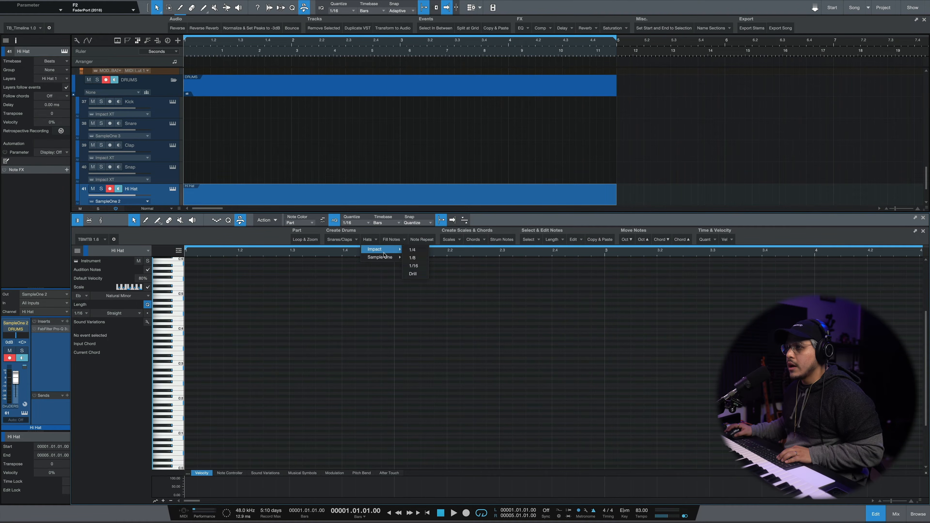
mouse_move(382, 258)
left_click(412, 258)
key("space")
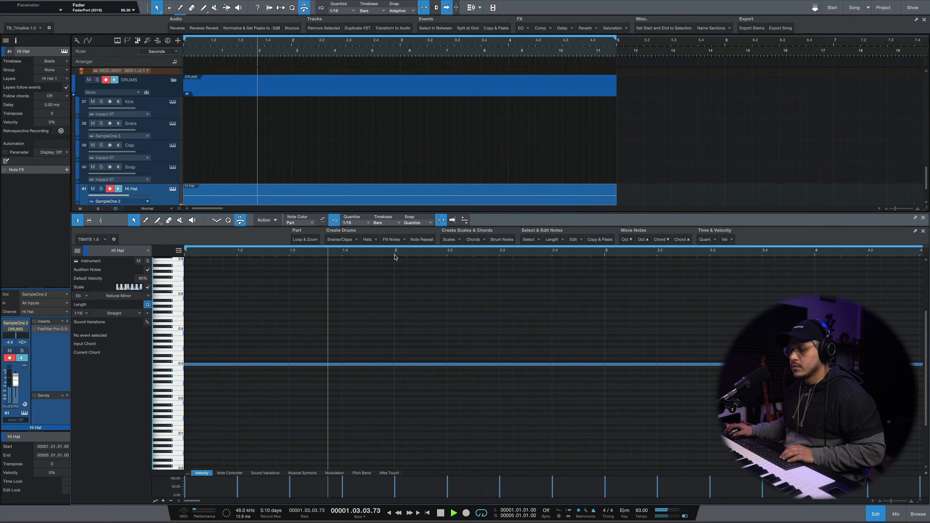
scroll(395, 253, "down", 5)
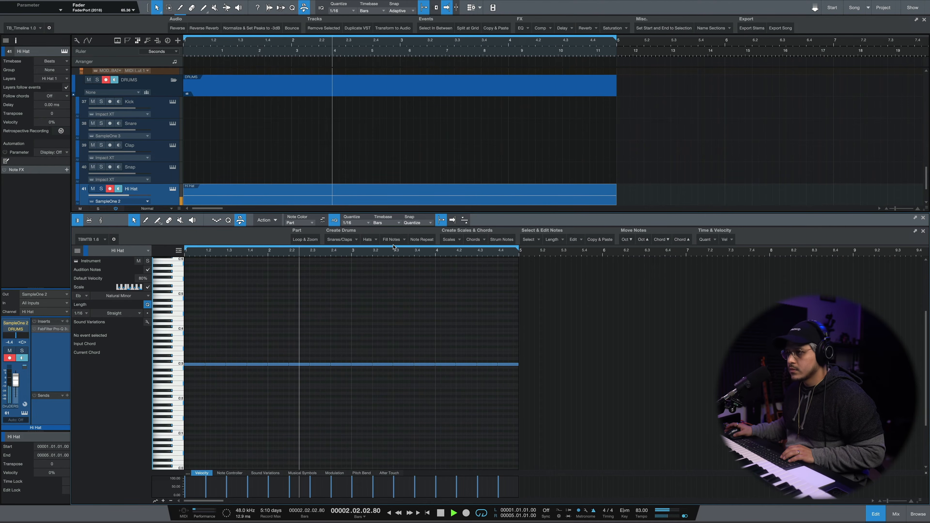
key("space")
key("F2")
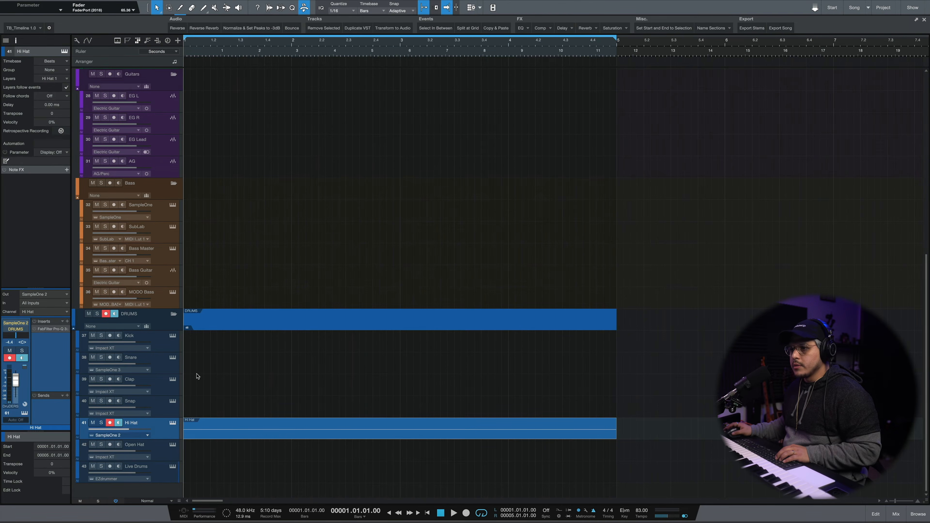
Step: Create a four-bar part on the Clap track, fill it with Impact claps on 2 & 4, and play it back
double_click(203, 386)
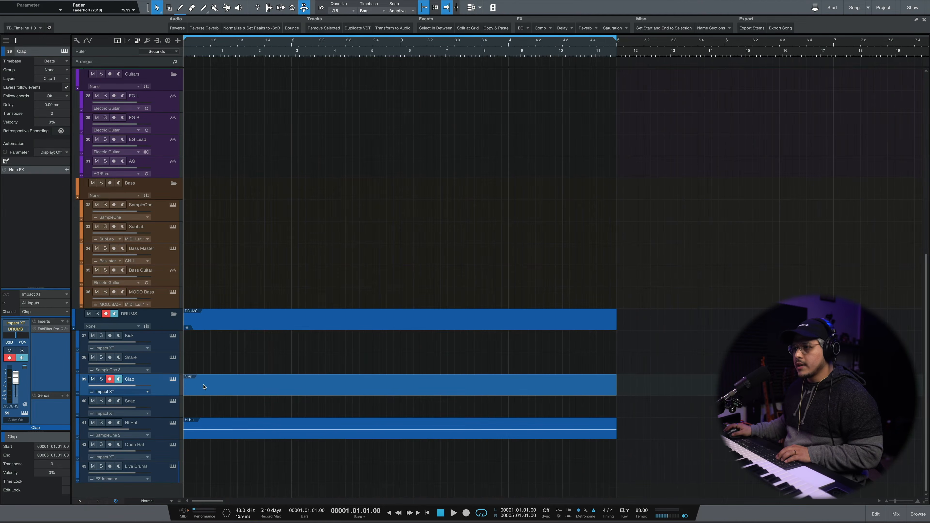
double_click(208, 394)
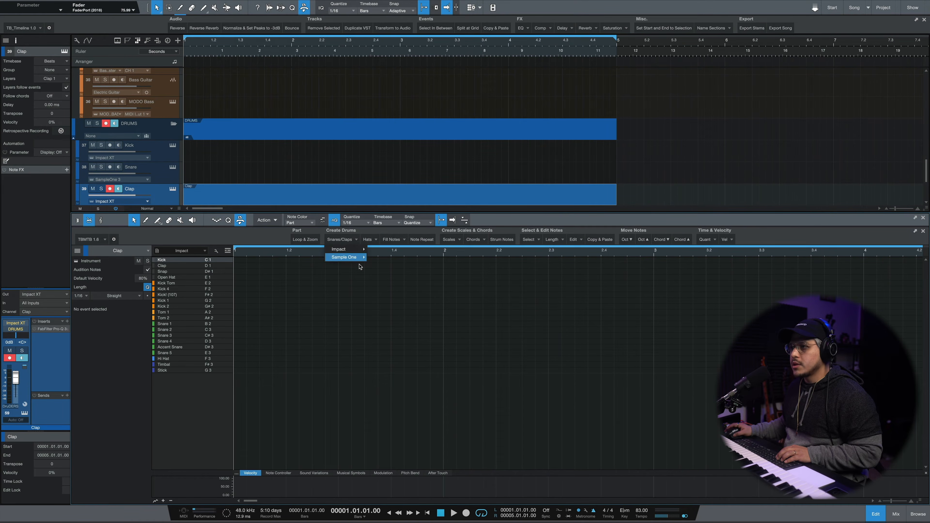
mouse_move(338, 249)
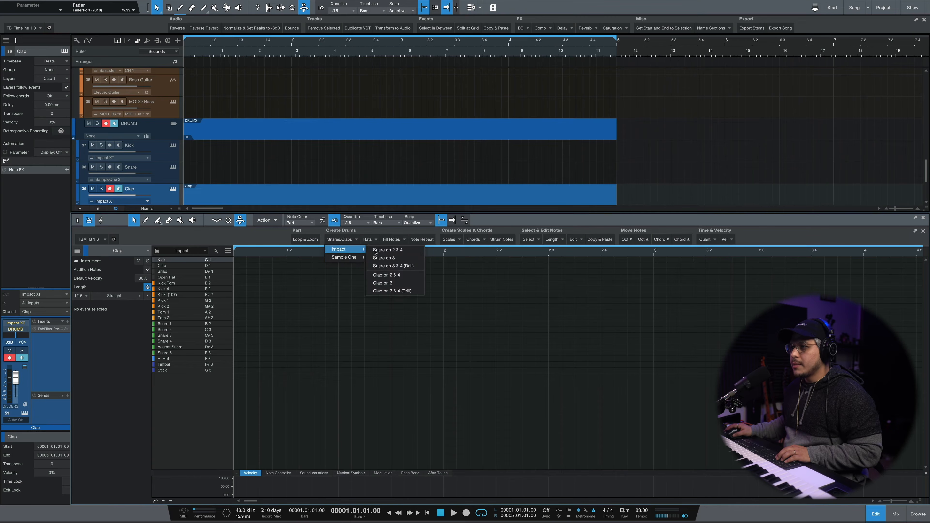
left_click(387, 275)
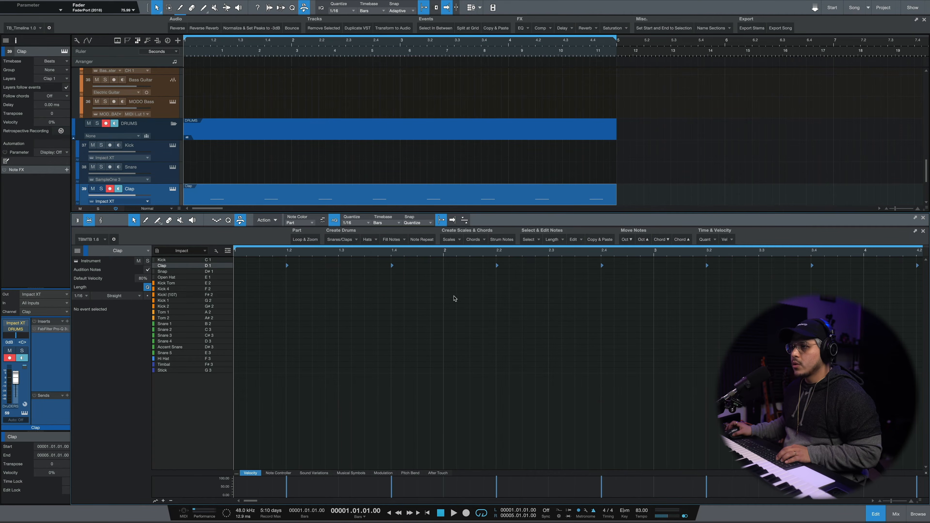
key("F2")
key("space")
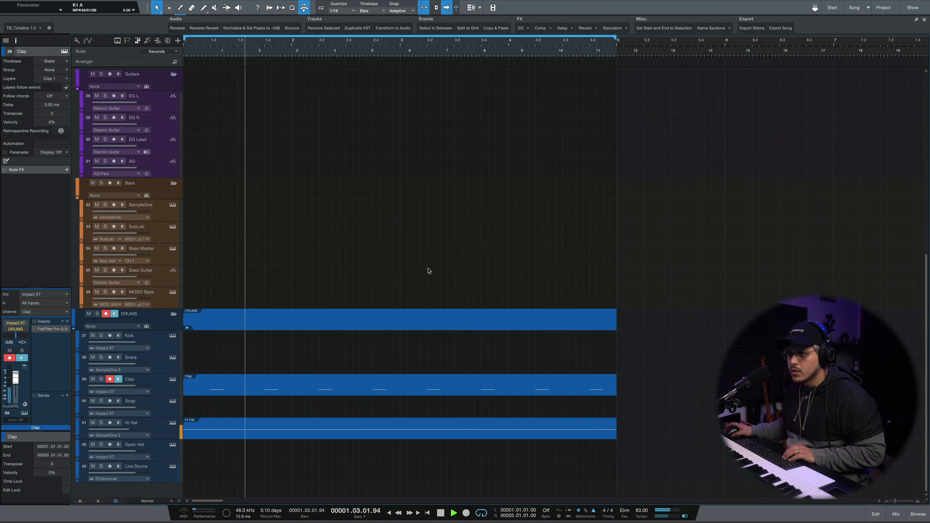
key("space")
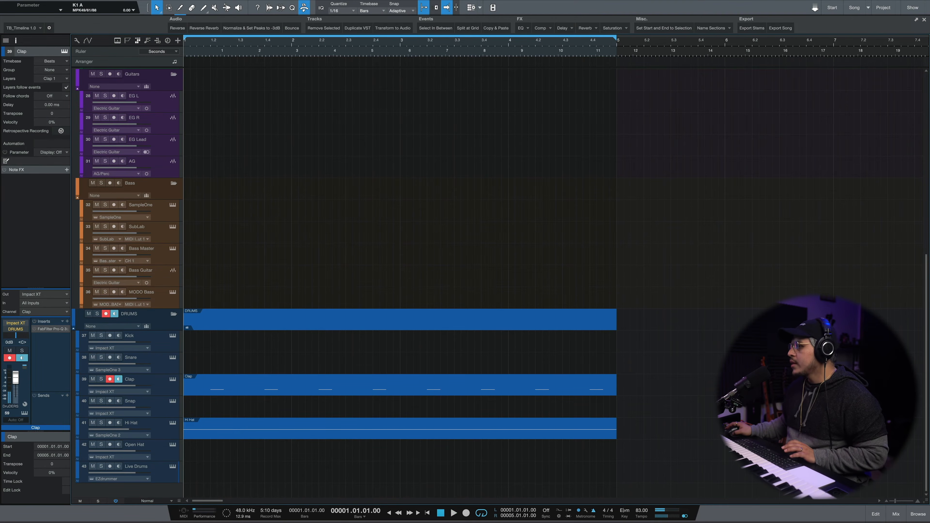
Step: Lower the room reverb send on the DRUMS bus to about -28.4 dB in the mixer while the beat plays
left_click(897, 515)
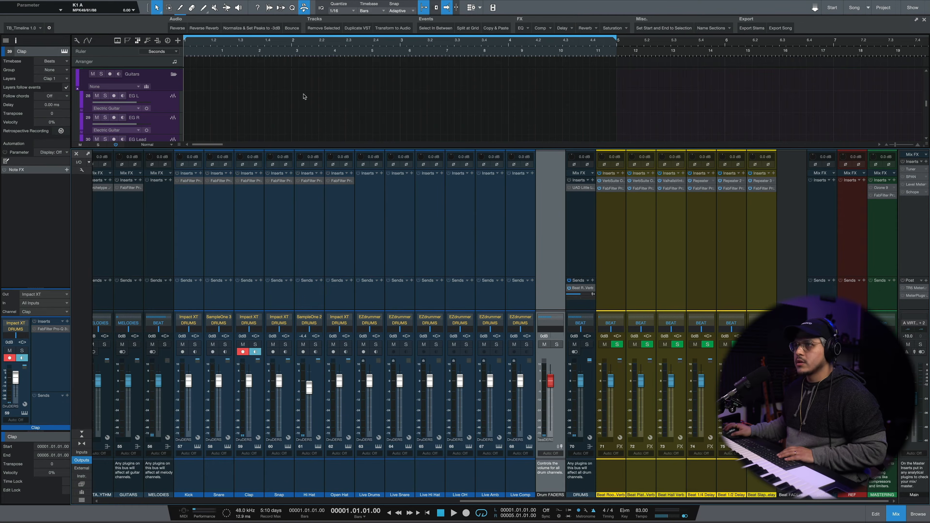
key("space")
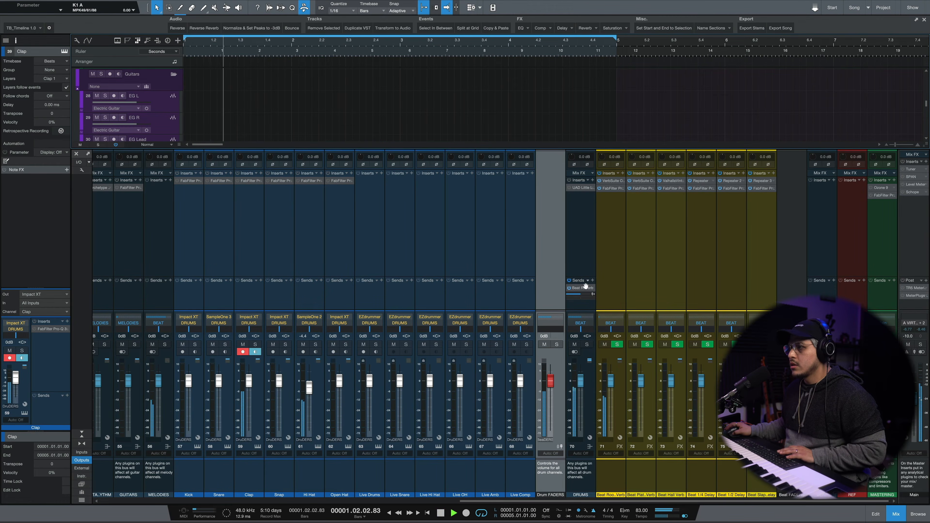
left_click_drag(580, 296, 575, 298)
key("space")
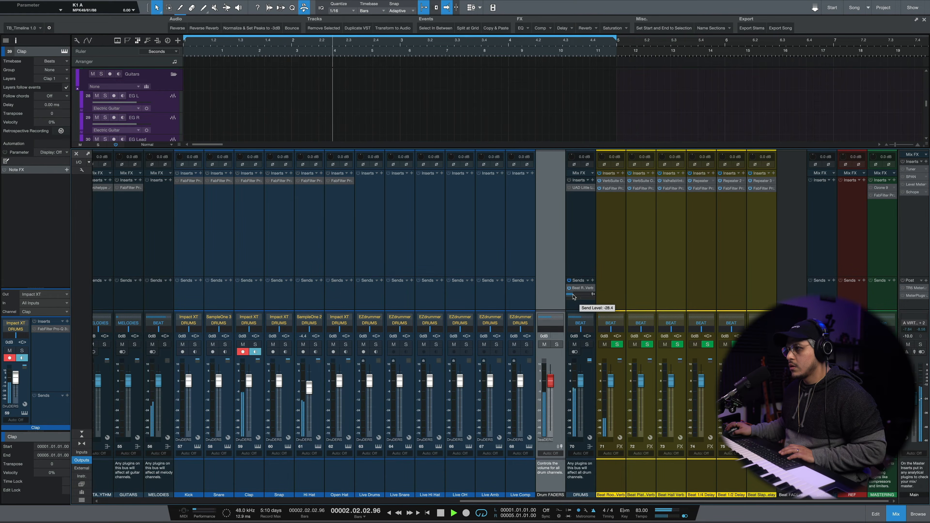
Step: Close the mixer and play back the drum parts in the arrangement
left_click(896, 514)
key("space")
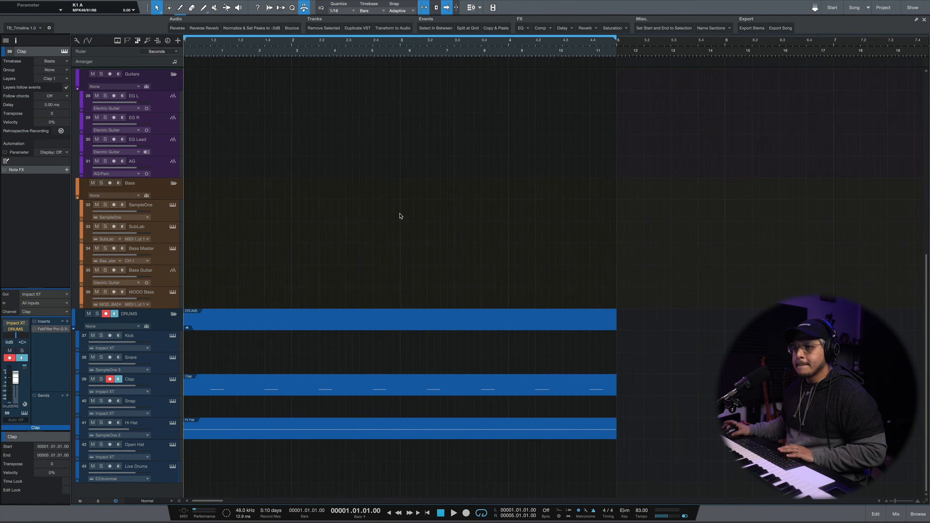
key("space")
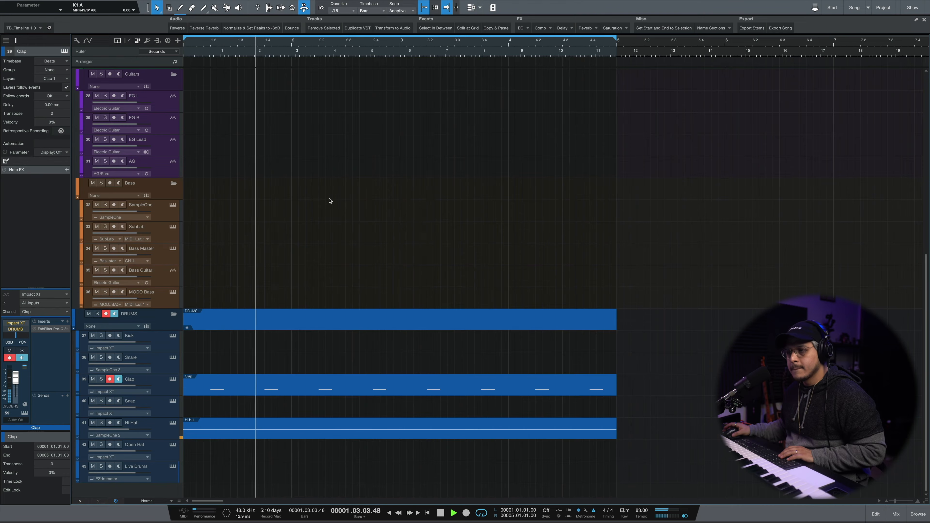
key("space")
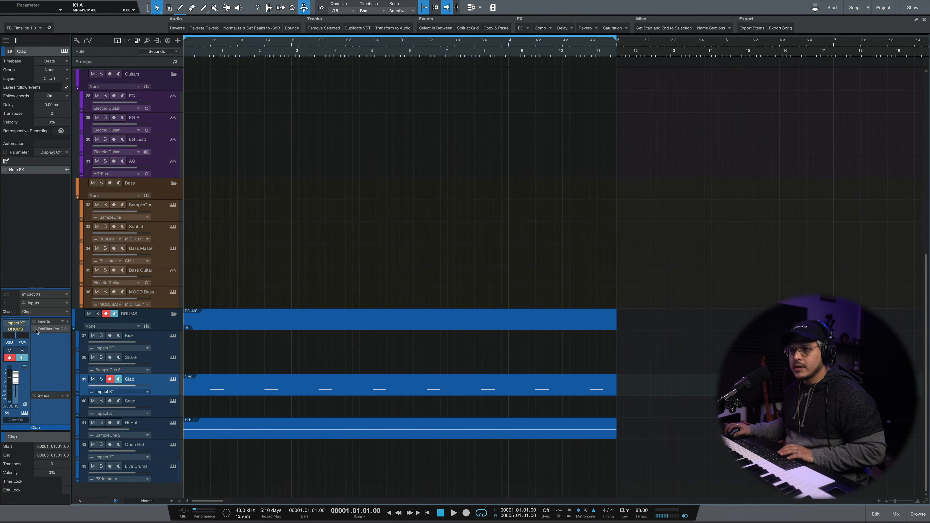
Step: Load the 100hz Low Cut preset in FabFilter Pro-Q 3 on the Clap track, and close the plug-in window
left_click(44, 330)
key("space")
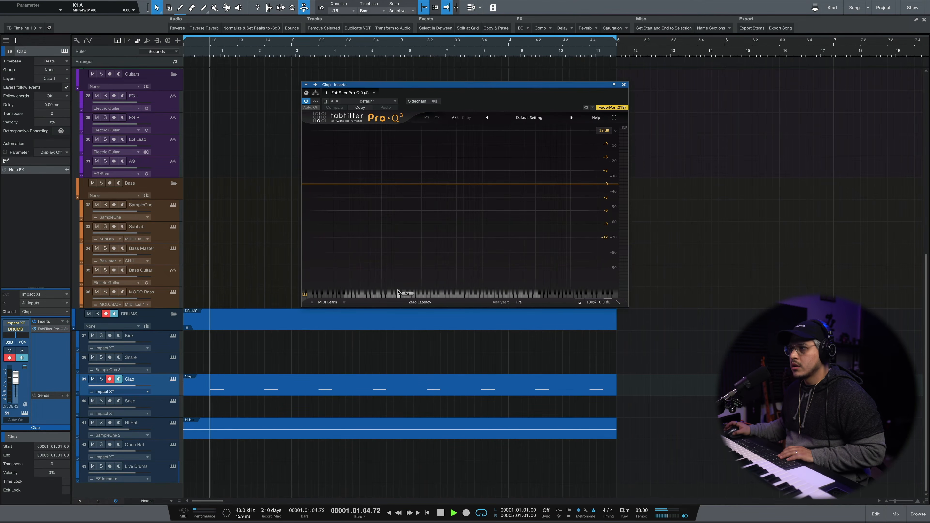
key("space")
left_click(529, 117)
left_click(520, 149)
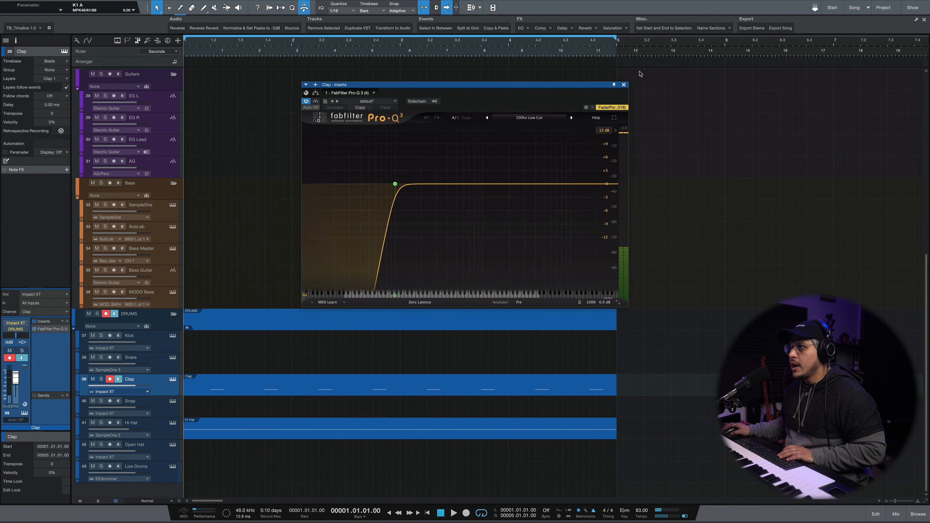
left_click(624, 85)
Step: Add the VerbSuite Classics reverb to the Clap track and move its window nearer the middle of the arrangement
left_click(67, 322)
left_click(204, 420)
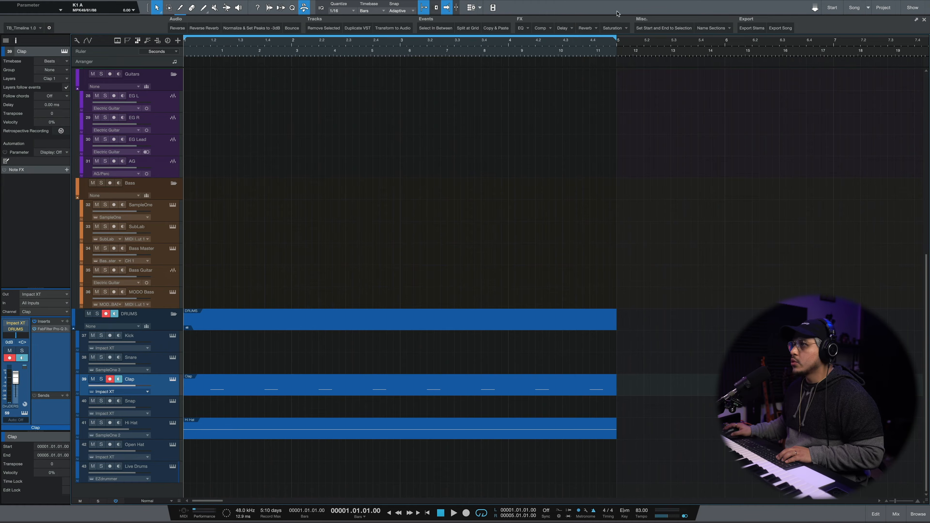
left_click(583, 31)
left_click(591, 41)
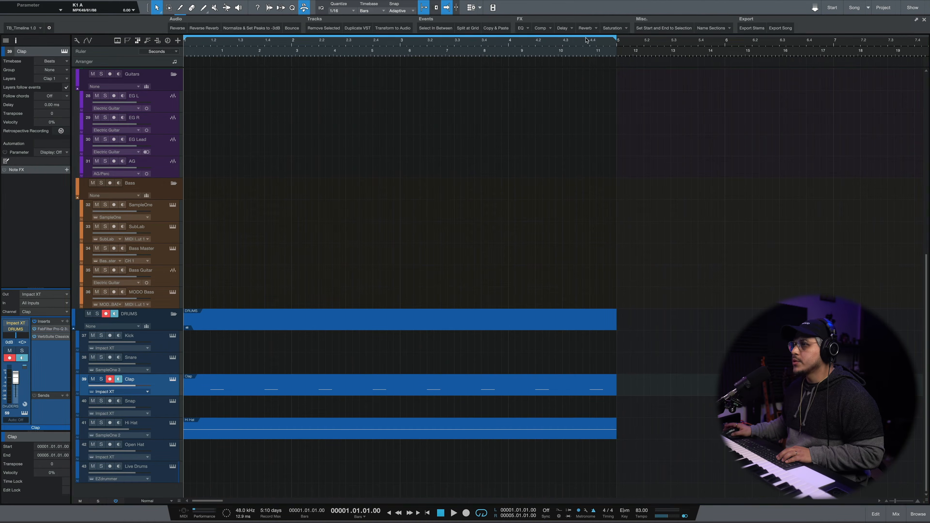
left_click_drag(505, 88, 435, 143)
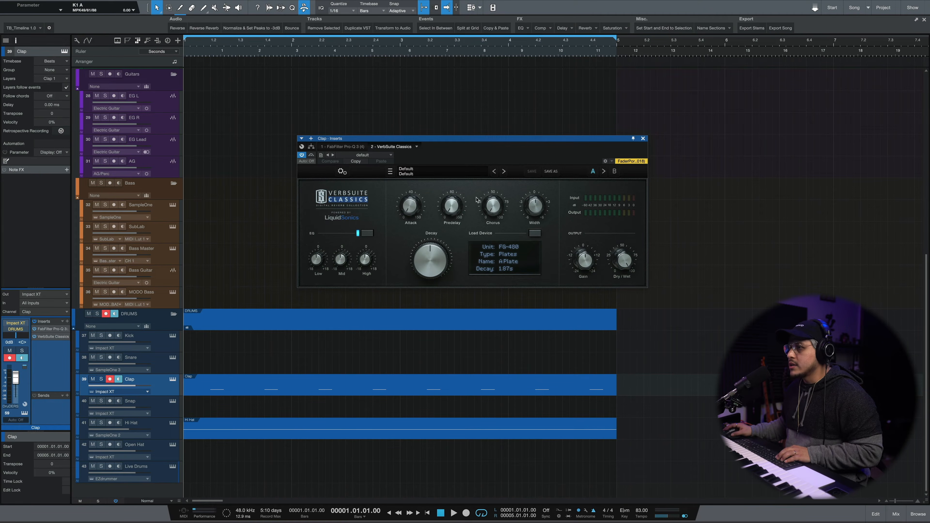
Step: Set the clap reverb's dry/wet mix to about 11% while playing the beat, and close VerbSuite Classics
key("space")
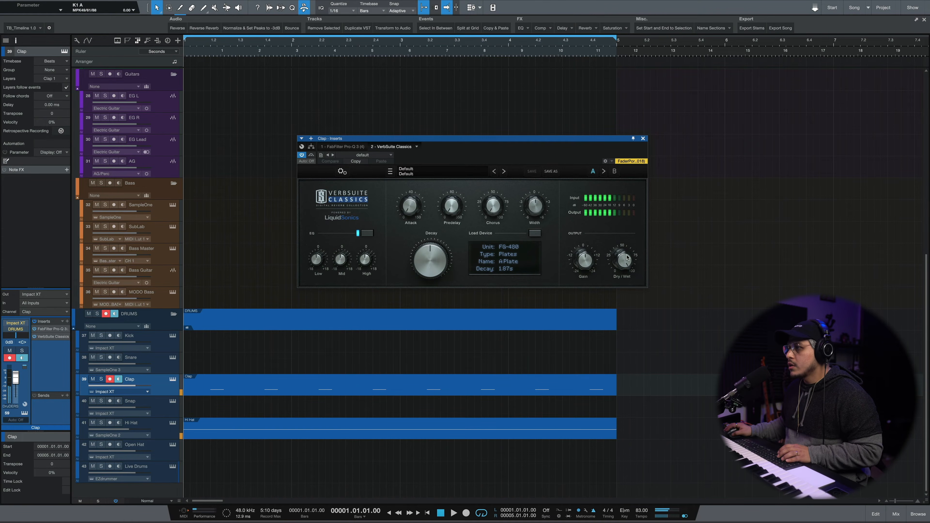
key("space")
left_click_drag(619, 261, 620, 259)
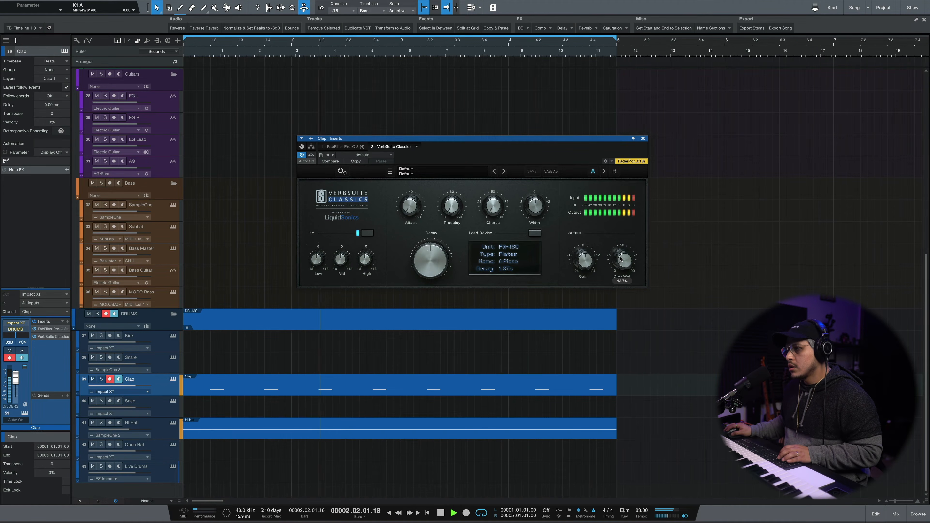
key("space")
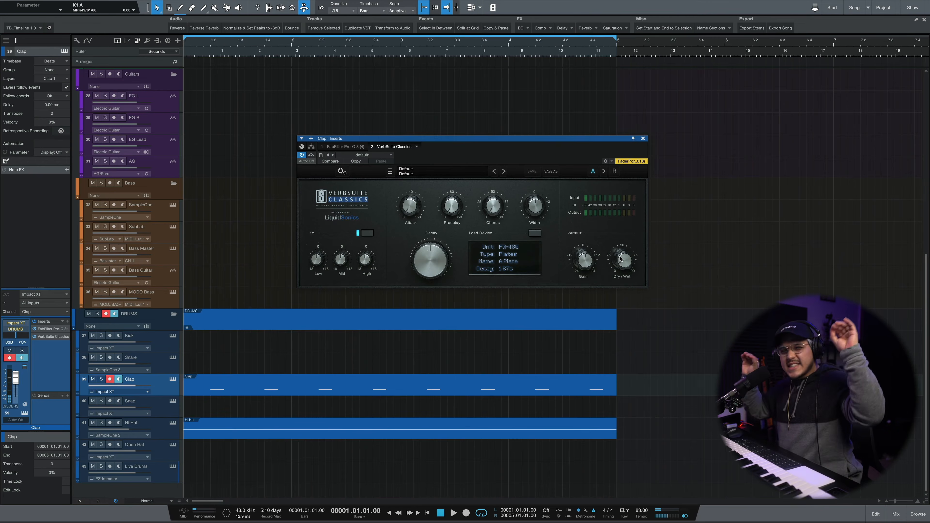
key("space")
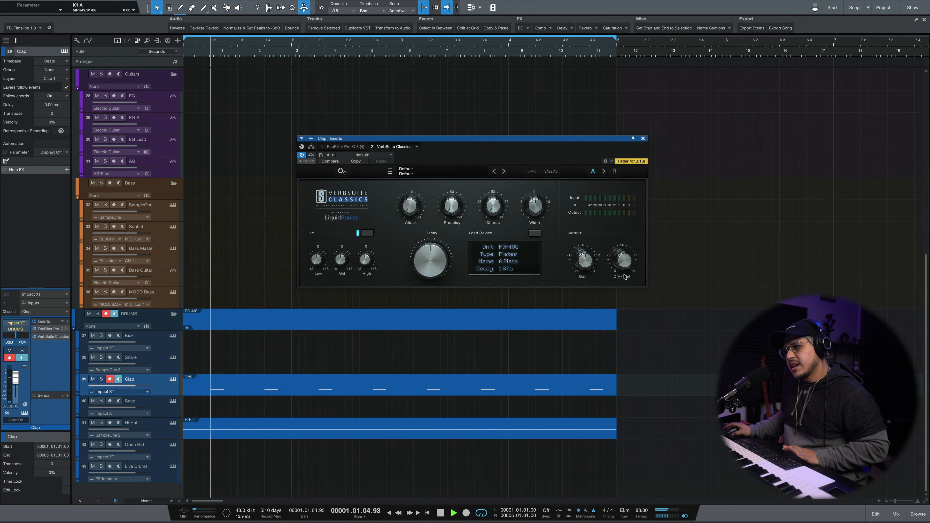
key("space")
key("space")
left_click_drag(623, 265, 622, 264)
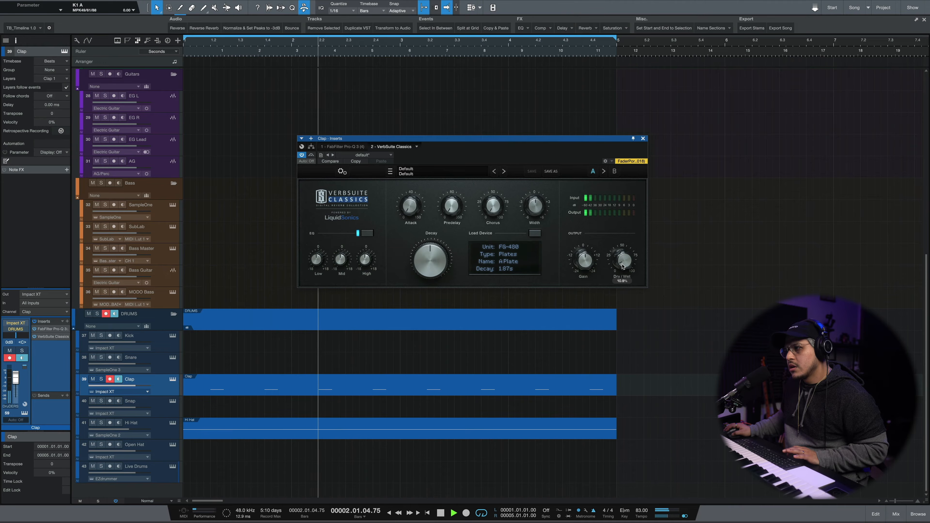
key("space")
left_click(643, 139)
key("space")
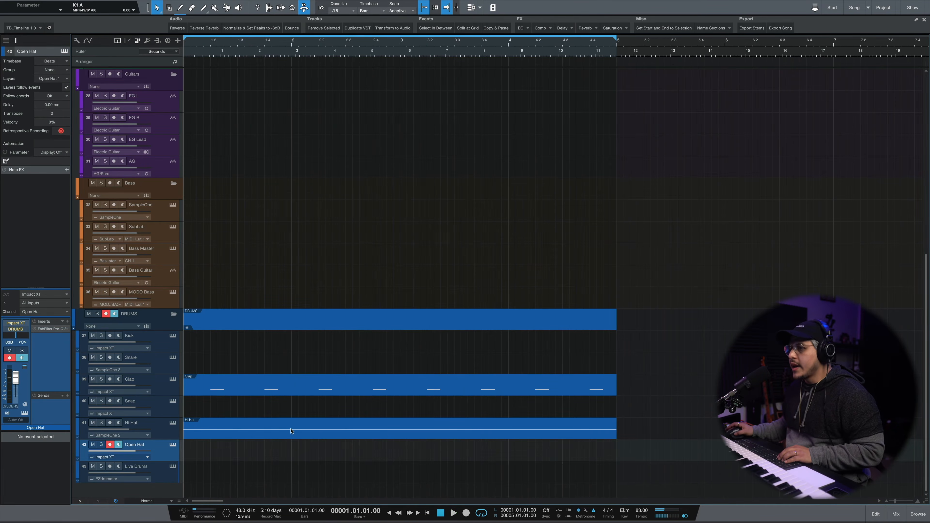
Step: Replace all notes in the Hi Hat part with Sample One 1/8 hats, and play the beat back
double_click(291, 431)
left_click_drag(577, 330, 121, 429)
key("Delete")
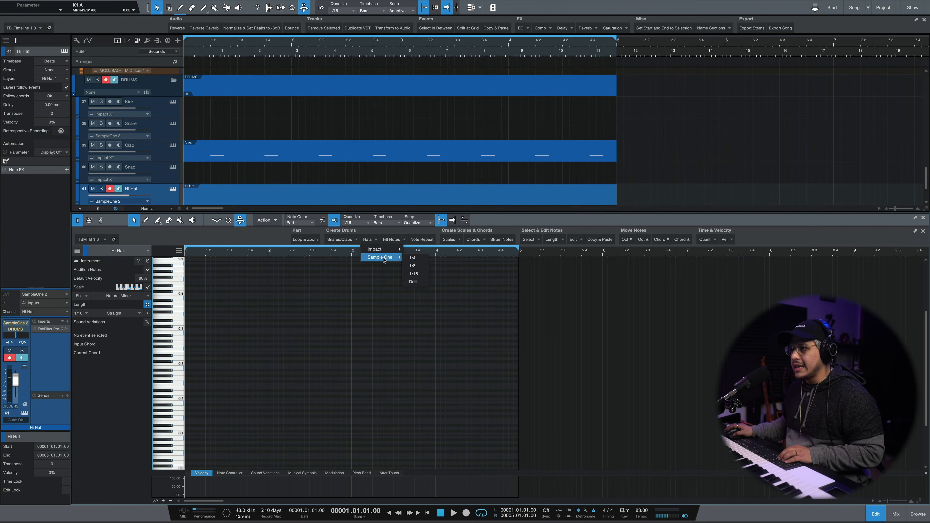
left_click(412, 266)
key("space")
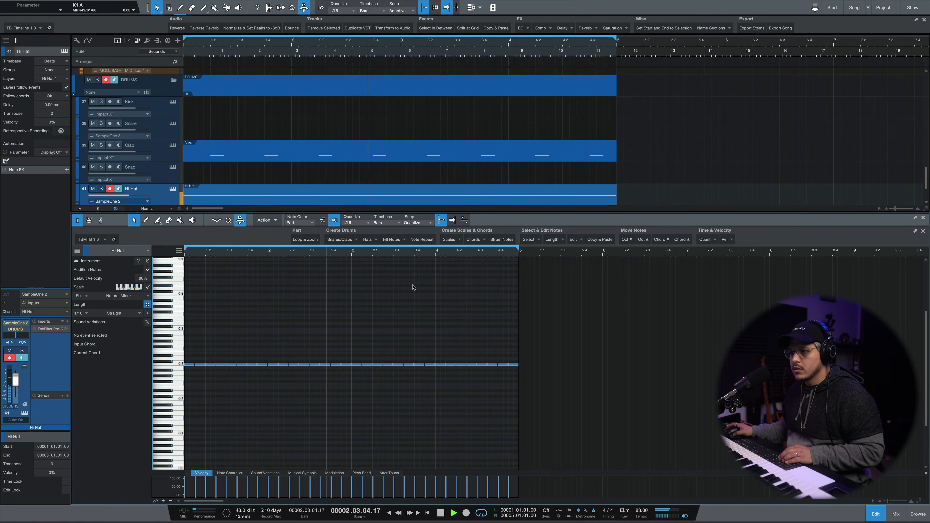
key("space")
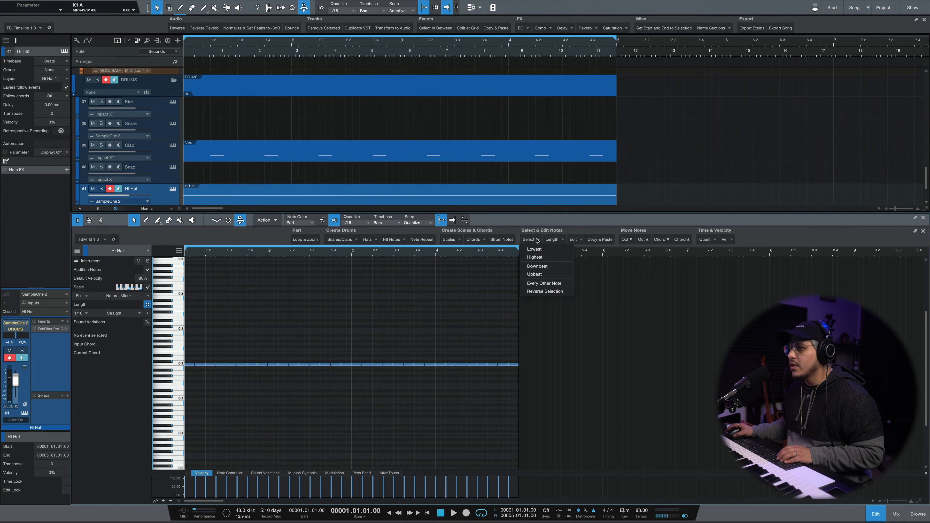
Step: Apply the 25% velocity option to every other hi-hat note, starting with the second, and play the pattern back
left_click(543, 287)
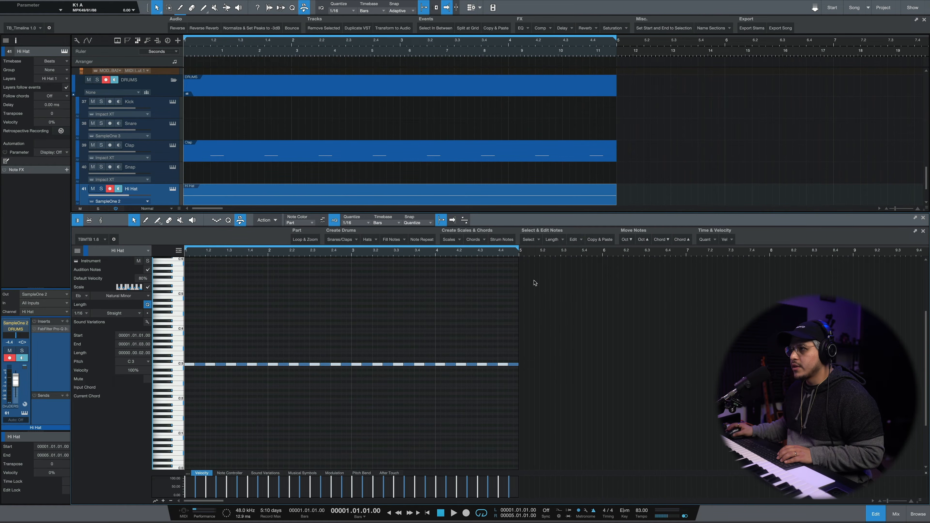
left_click(535, 292)
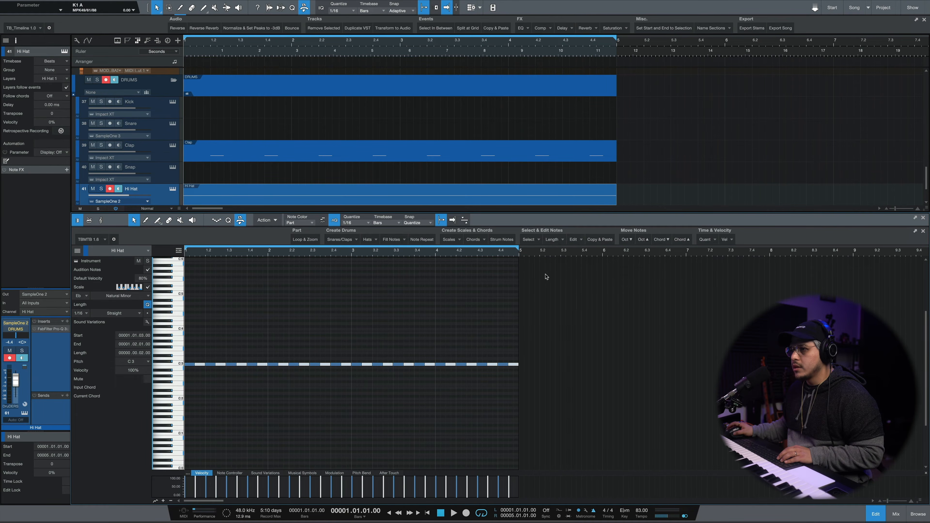
left_click(734, 249)
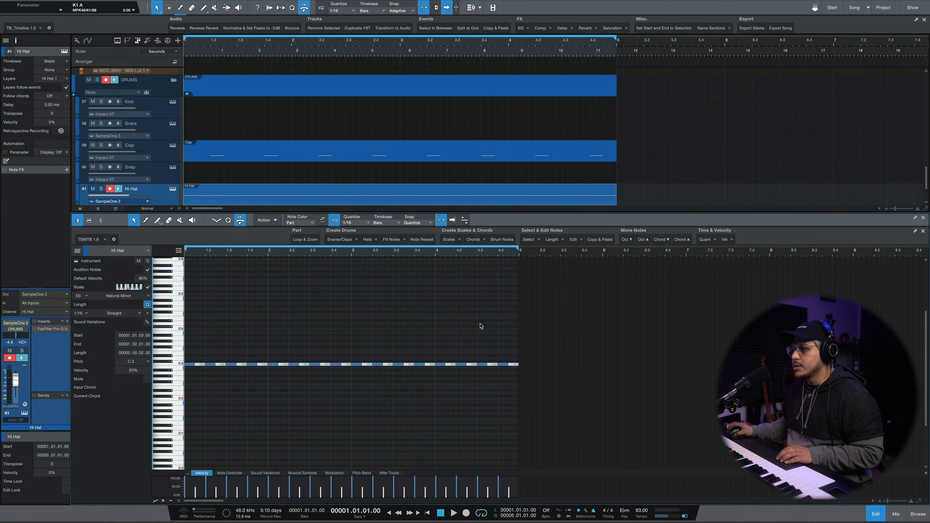
left_click(461, 301)
key("space")
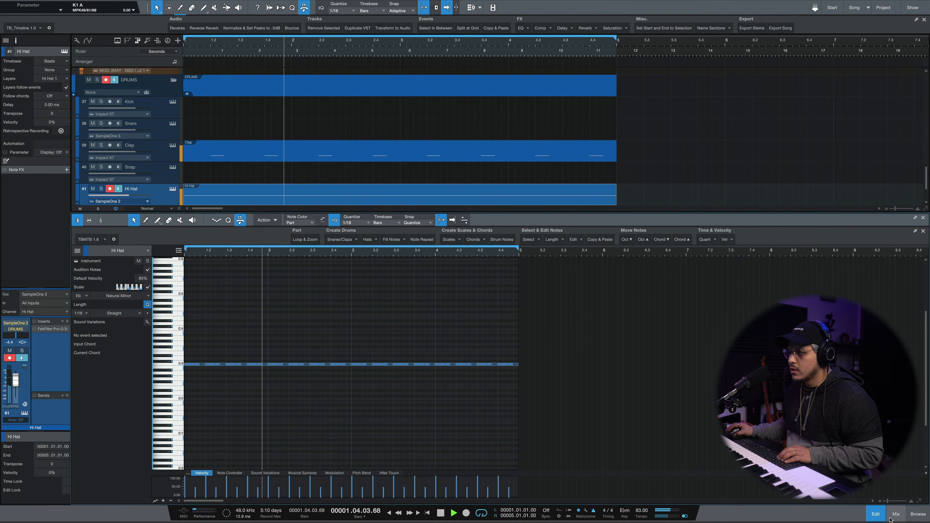
Step: Create a four-bar part on the Open Hat track, add an open hat hit at 1.1.3, and play it back
key("F2")
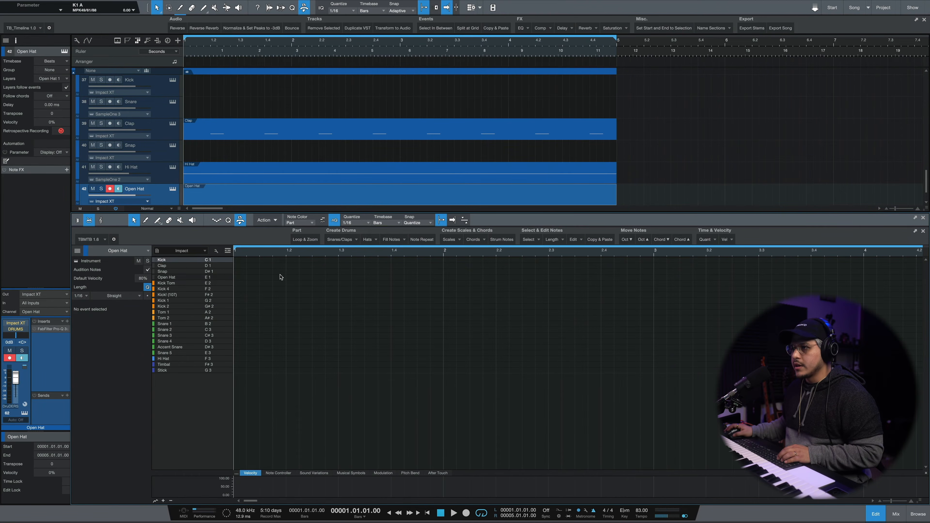
key("space")
key("space")
left_click(260, 278)
key("space")
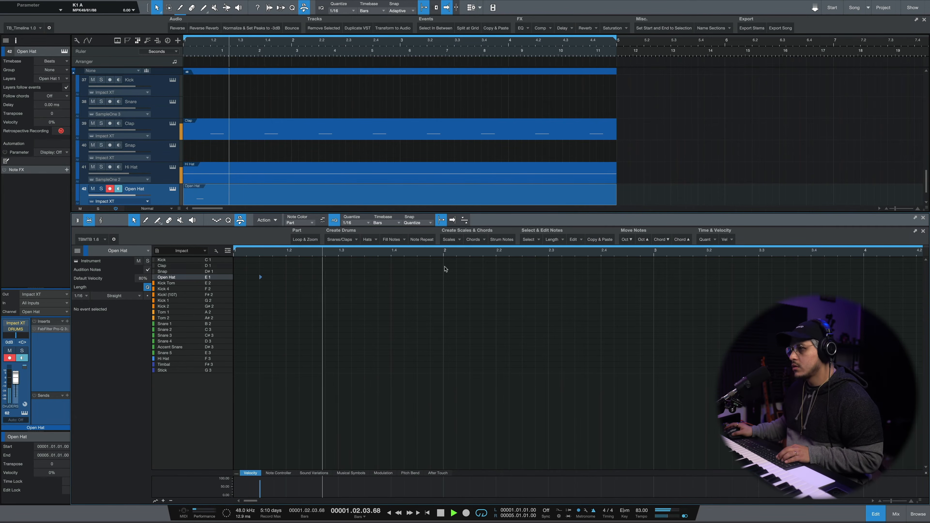
key("space")
Step: Add an open hat hit at 2.1.3, duplicate the hits into bars 3 and 4, and start playback
left_click(471, 272)
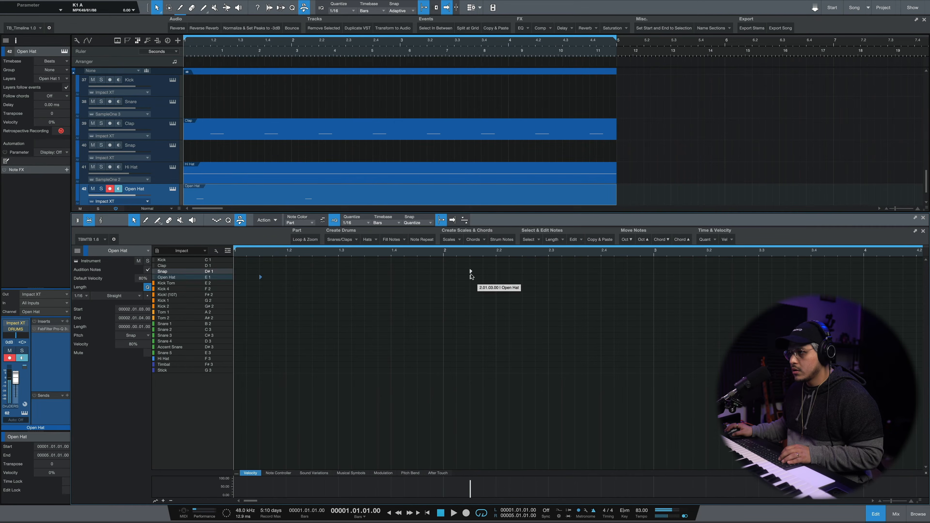
key("d")
key("d")
key("space")
Step: Set the velocity of all four open hat notes to 100% while the beat plays
left_click(731, 240)
left_click(734, 249)
left_click(729, 241)
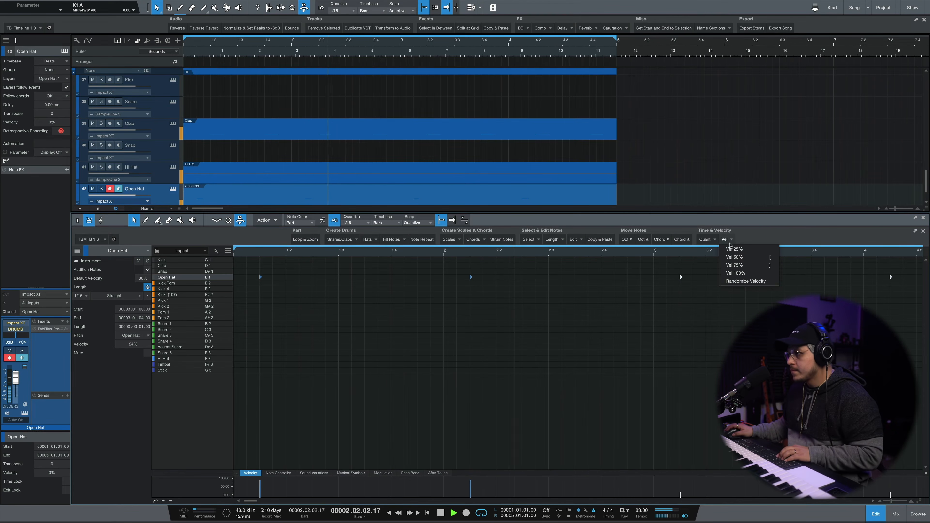
left_click(735, 273)
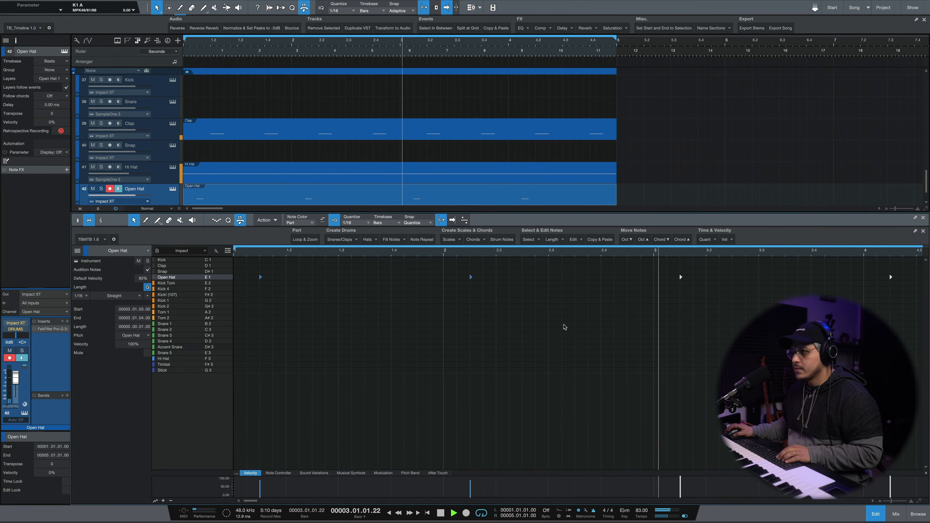
left_click(544, 346)
key("super+a")
left_click(731, 240)
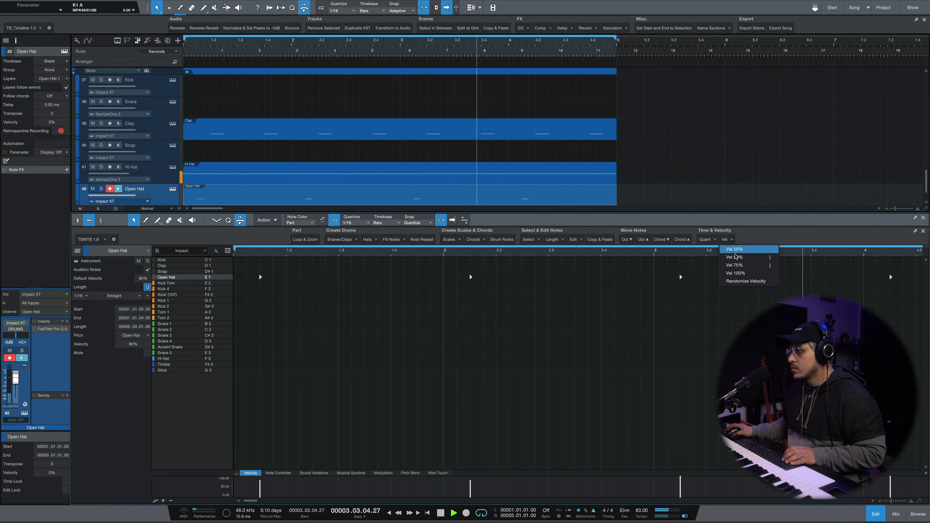
left_click(735, 272)
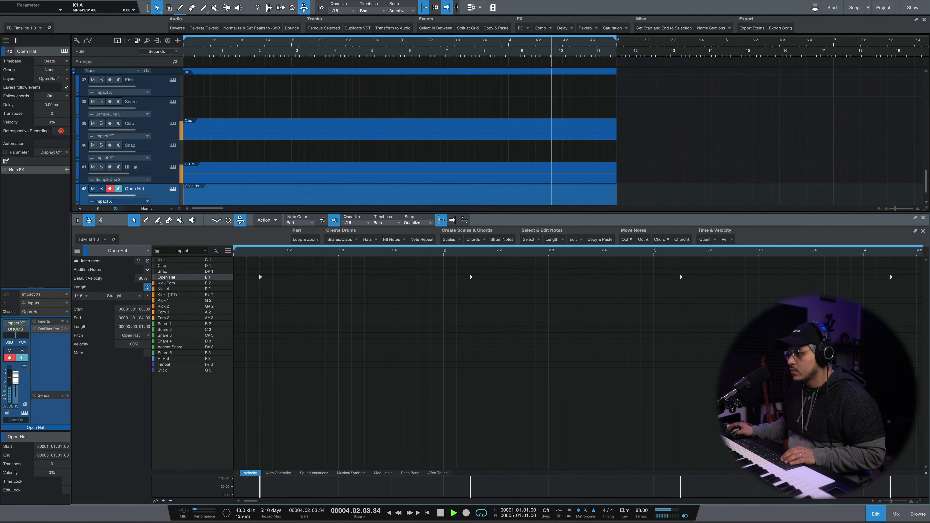
Step: Close the note editor and insert the EchoBoy delay on the Open Hat track
key("F3")
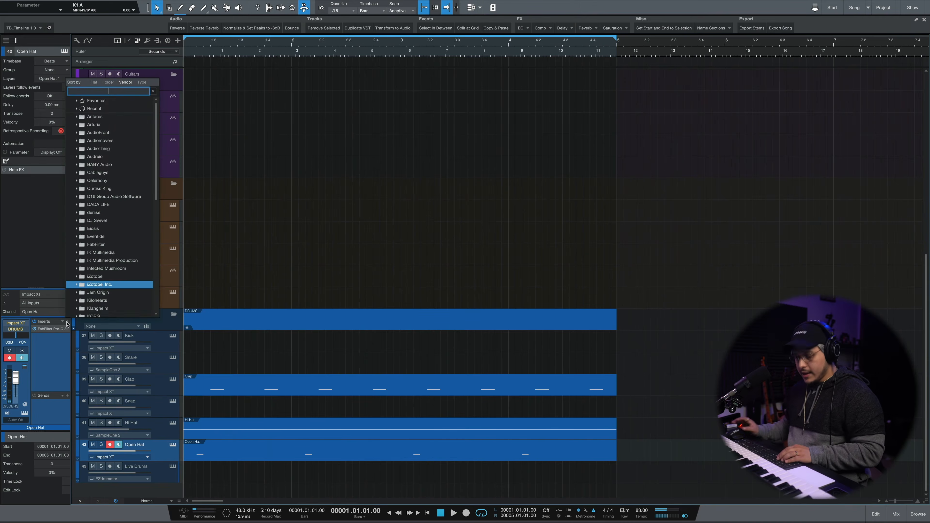
type("ech")
key("Down")
key("Down")
key("Down")
key("Down")
key("Down")
key("Return")
Step: Set EchoBoy's echo time to a 1/2 note and adjust its feedback while auditioning the open hat in the beat
key("space")
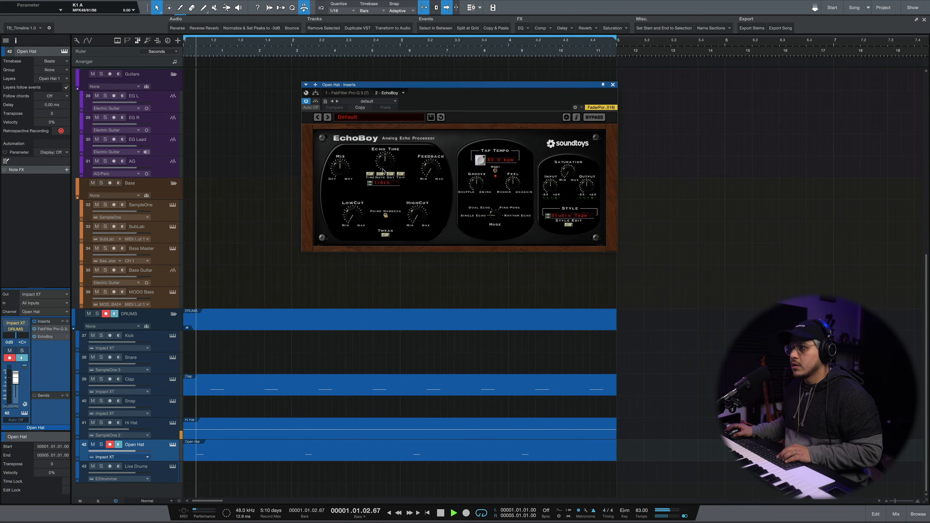
key("space")
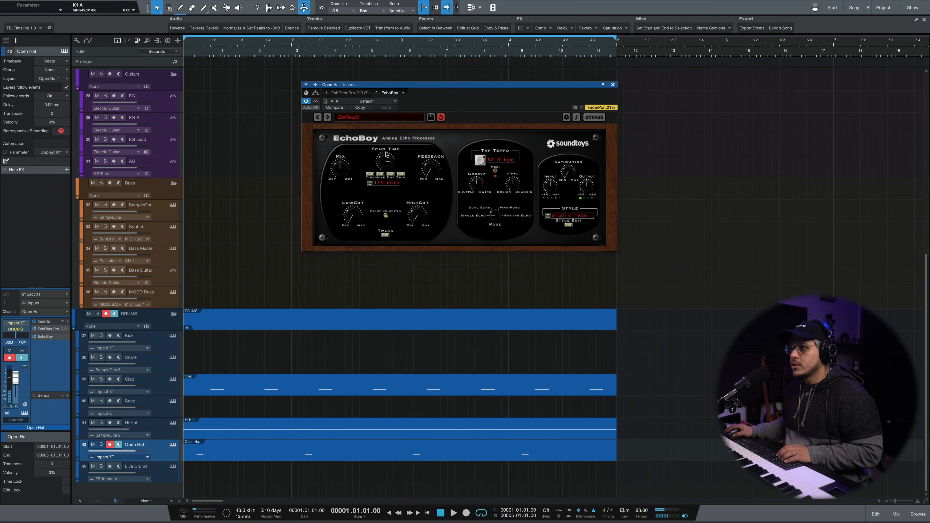
key("space")
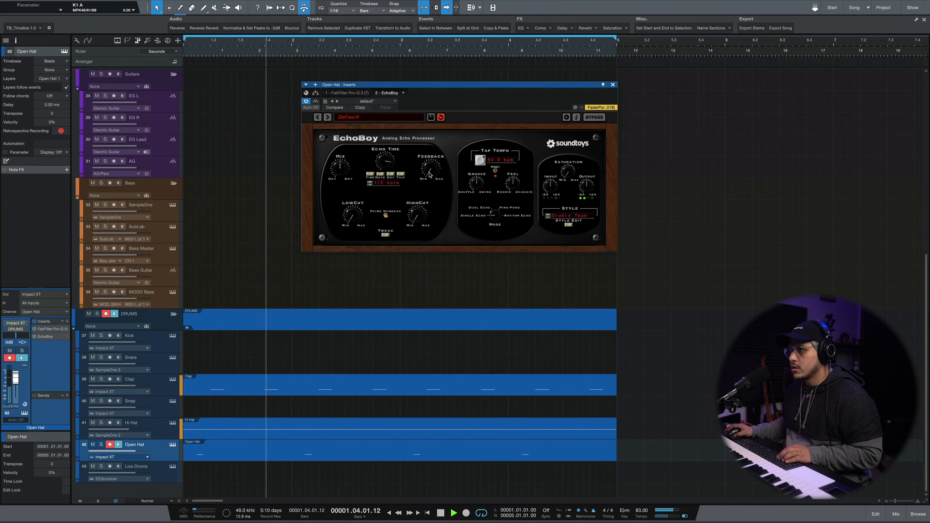
key("space")
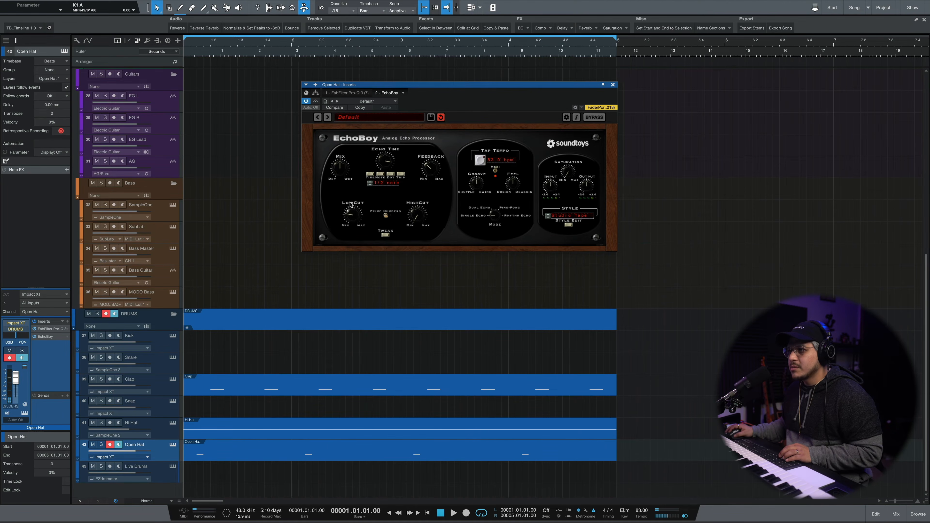
key("space")
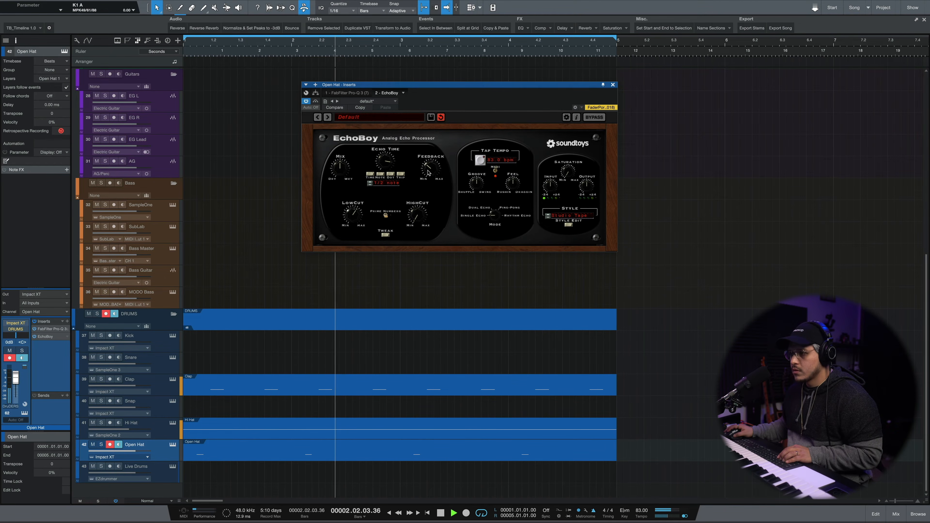
key("space")
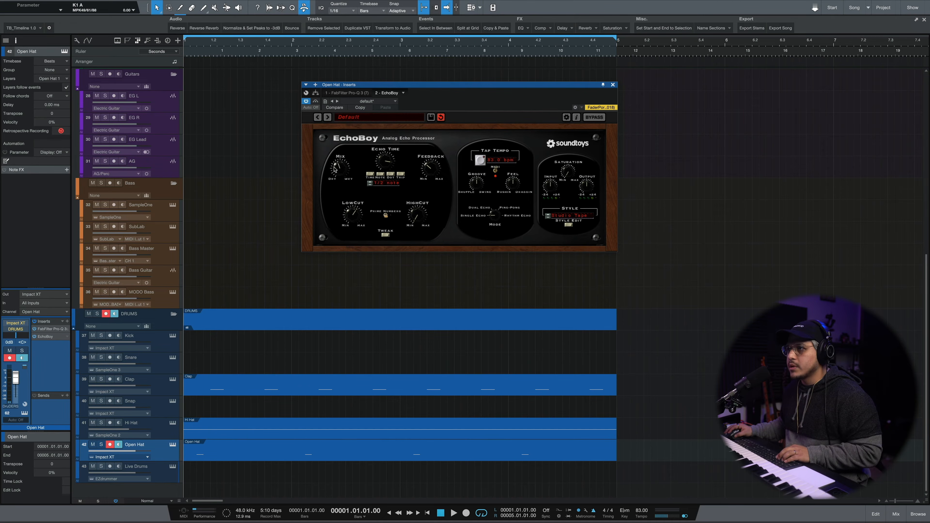
Step: Audition the open hat delay, and create a part over bars 1 to 4 on the Snap track, opened in the note editor
key("space")
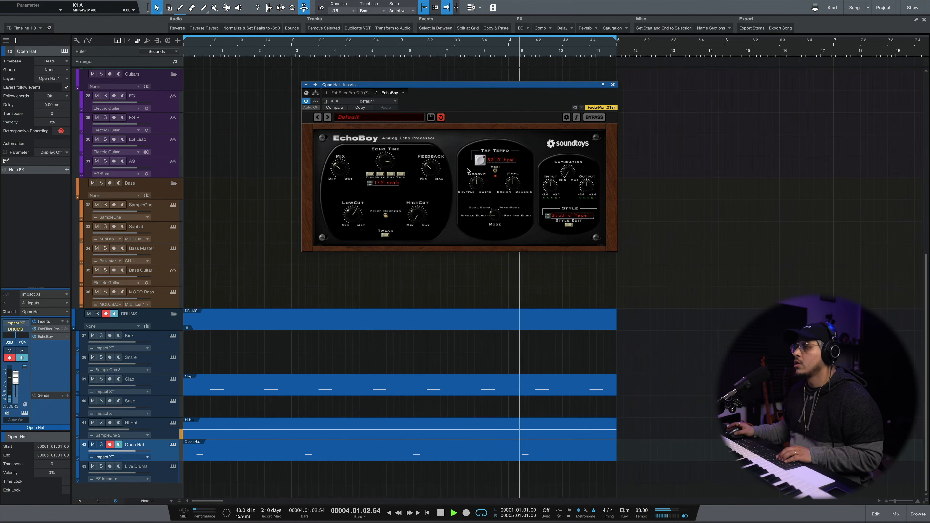
left_click(614, 84)
left_click(201, 404)
key("space")
double_click(201, 404)
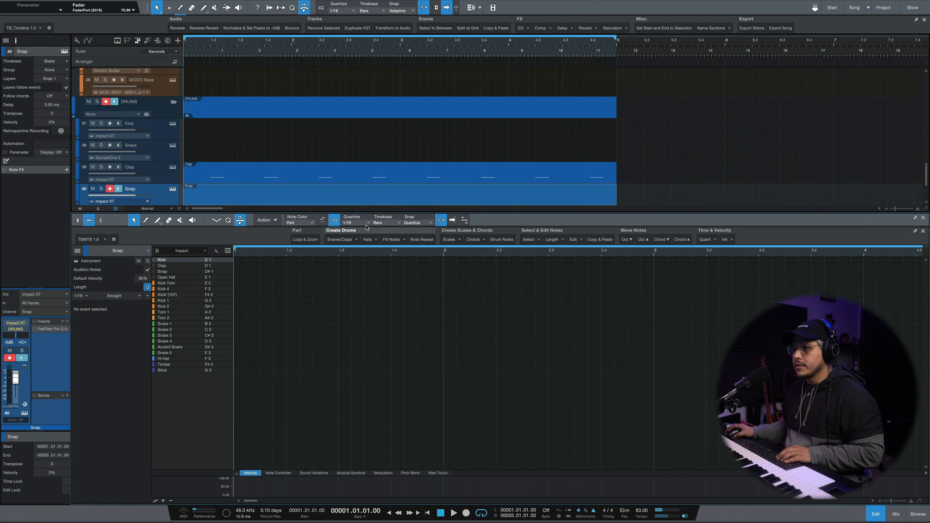
Step: Show the Clap notes for reference and add a snap hit on beat 2 of each of the four bars
left_click(78, 251)
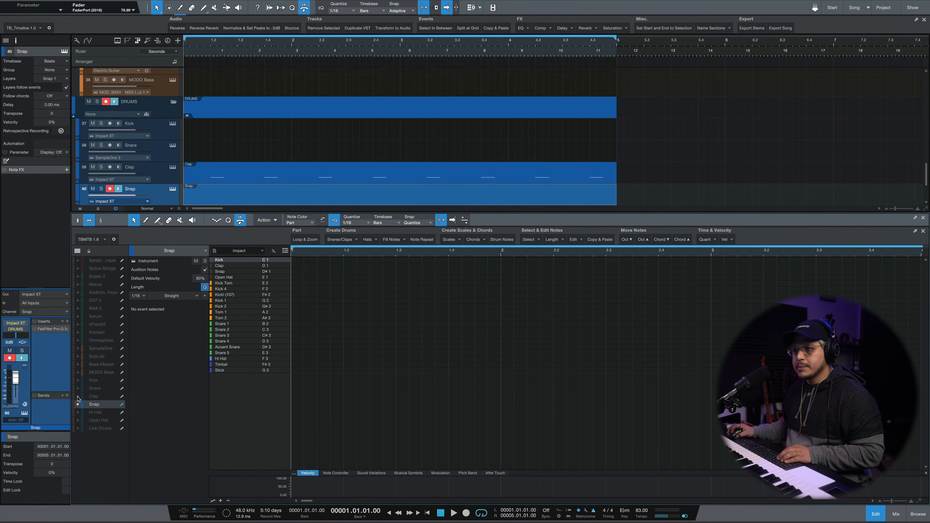
key("space")
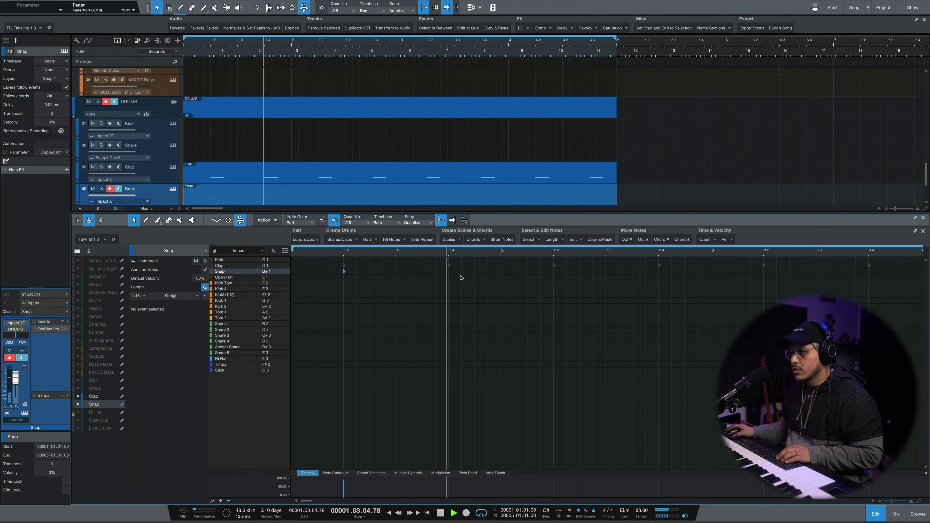
left_click(555, 271, "super")
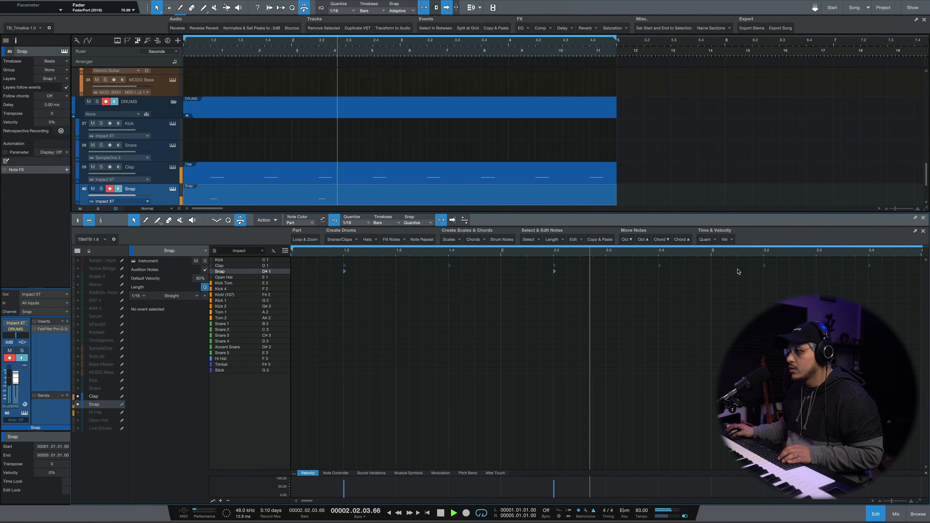
left_click(764, 272, "super")
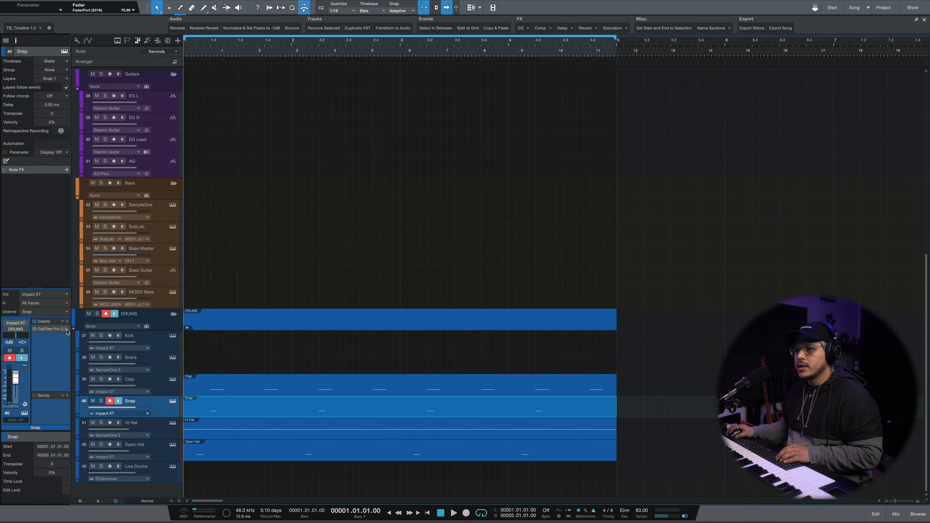
Step: Insert the EchoBoy delay on the Snap track, set its mode to Ping-Pong and start playback
left_click(67, 322)
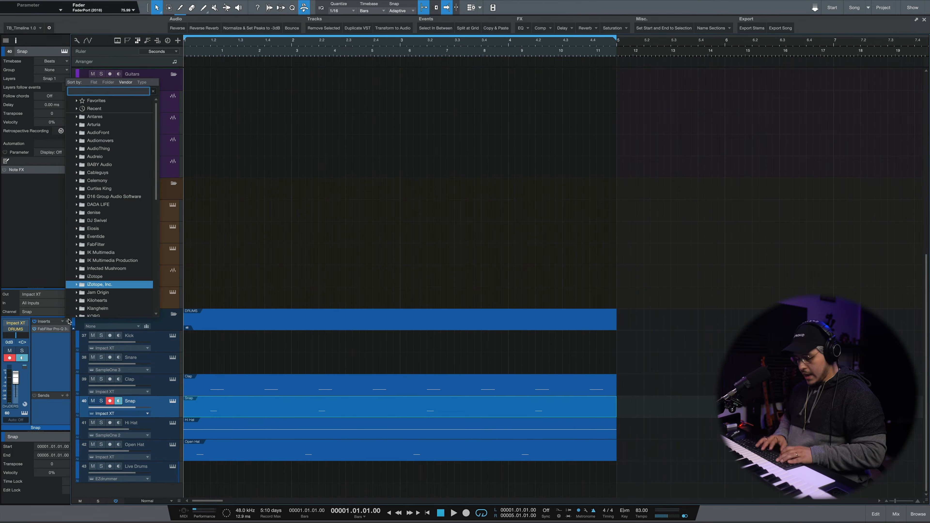
type("tape")
key("Down")
key("Down")
key("Down")
key("Down")
key("Return")
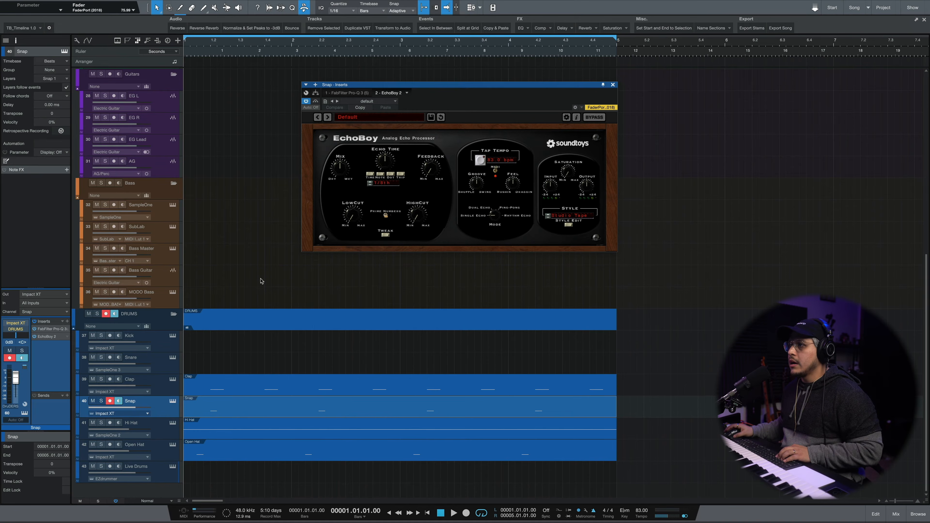
left_click_drag(490, 218, 499, 192)
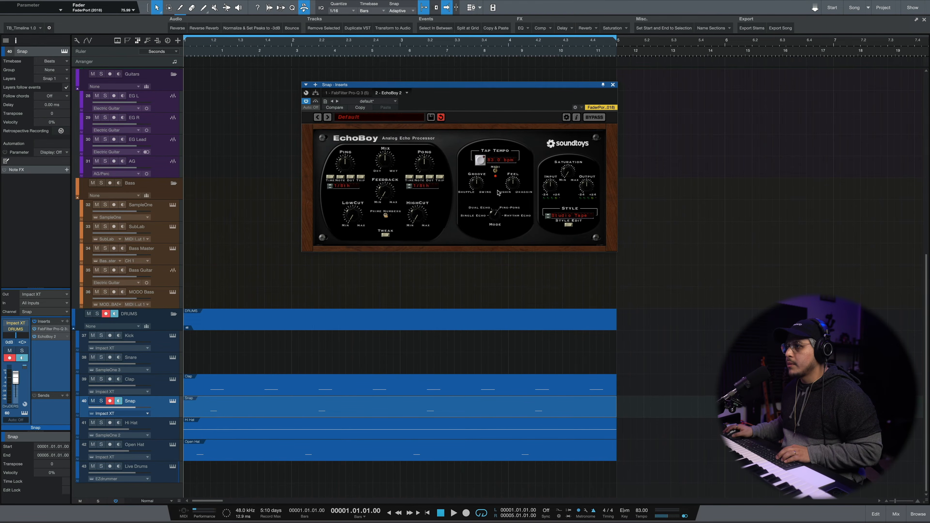
key("space")
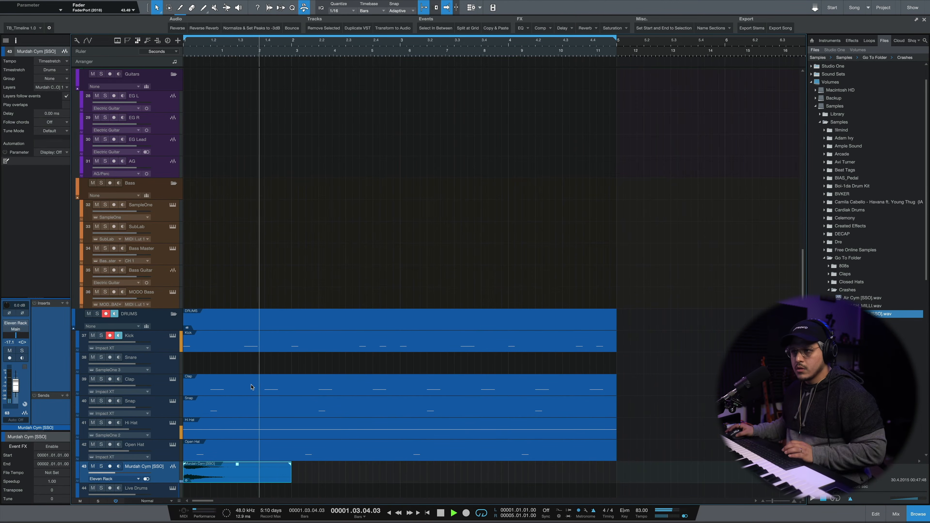
Step: Balance the drum levels during playback, lowering Snap to about -6.2 dB and the Murdah Cym crash to about -22.8 dB
left_click(173, 413)
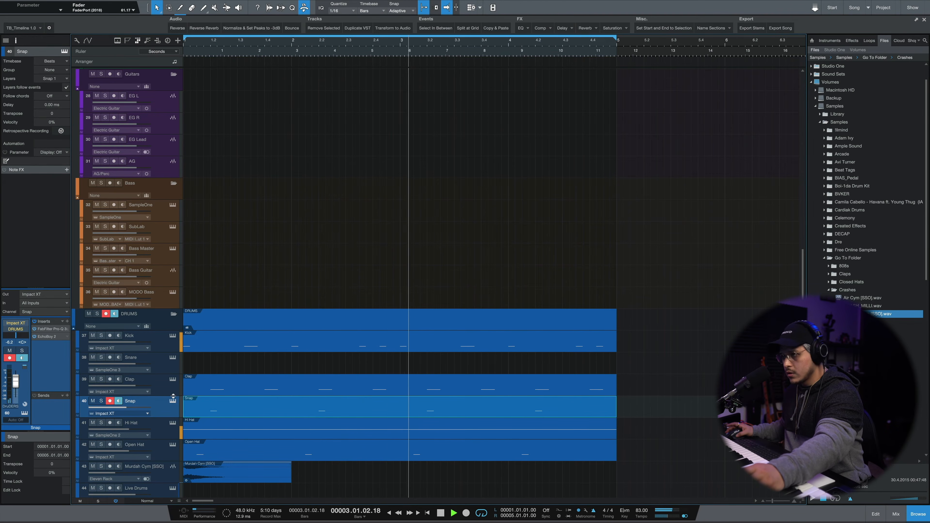
left_click(164, 346)
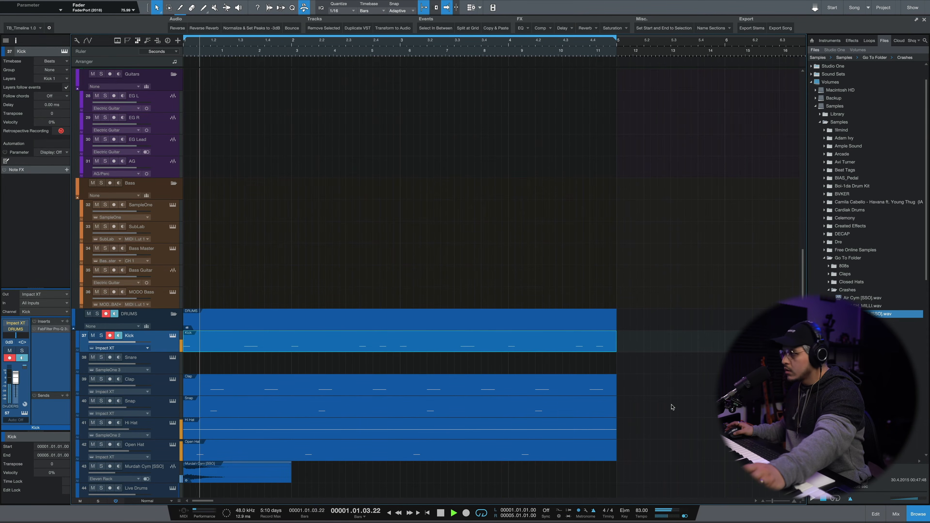
left_click(256, 482)
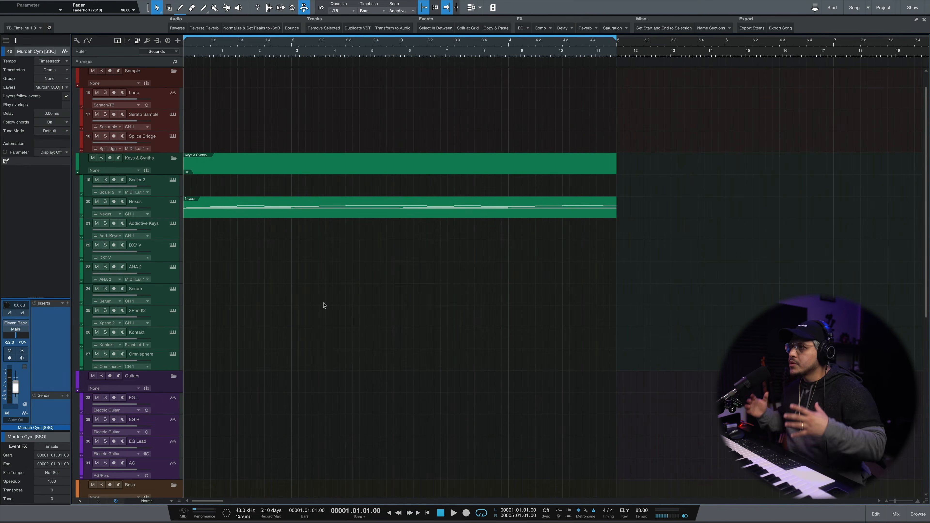
Step: Copy the Nexus part onto the ANA 2 track and delete its upper melody notes so only the chords remain
left_click(329, 207)
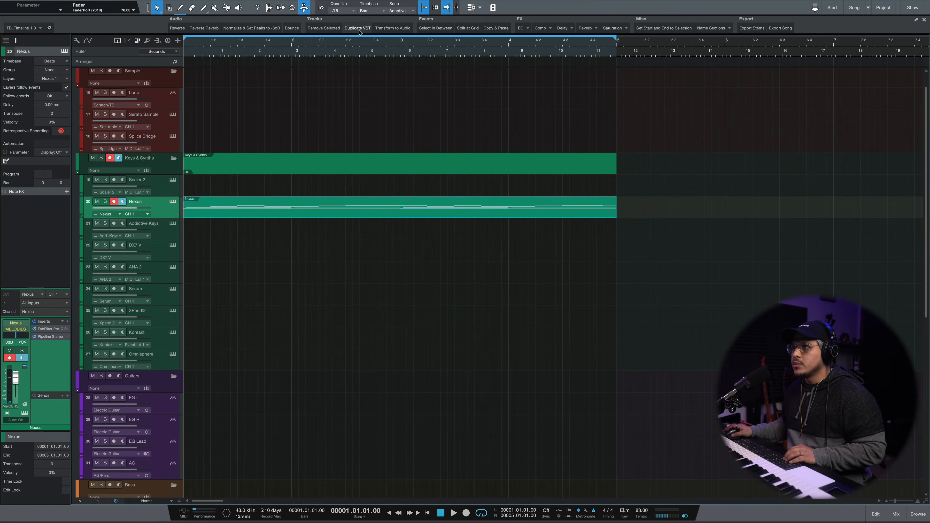
left_click_drag(280, 211, 270, 279)
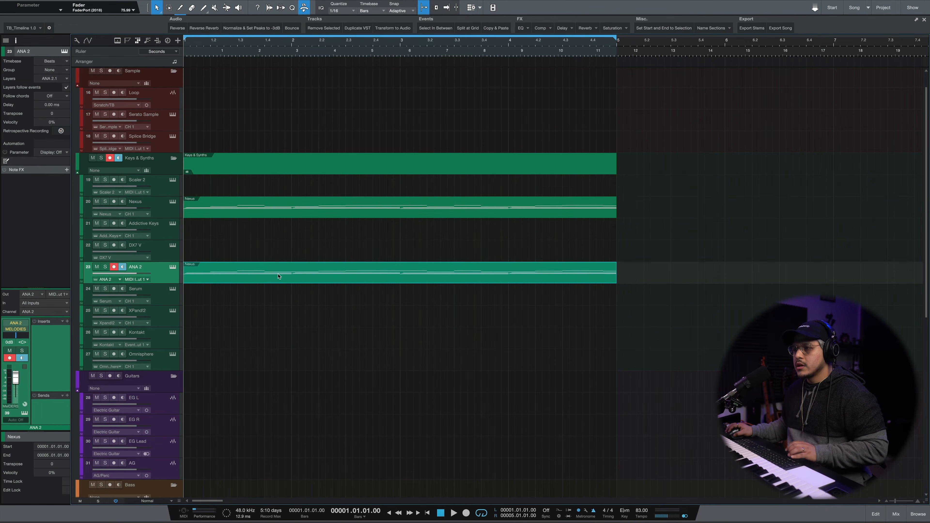
double_click(271, 278)
left_click_drag(462, 308, 243, 359)
key("Delete")
left_click(312, 391)
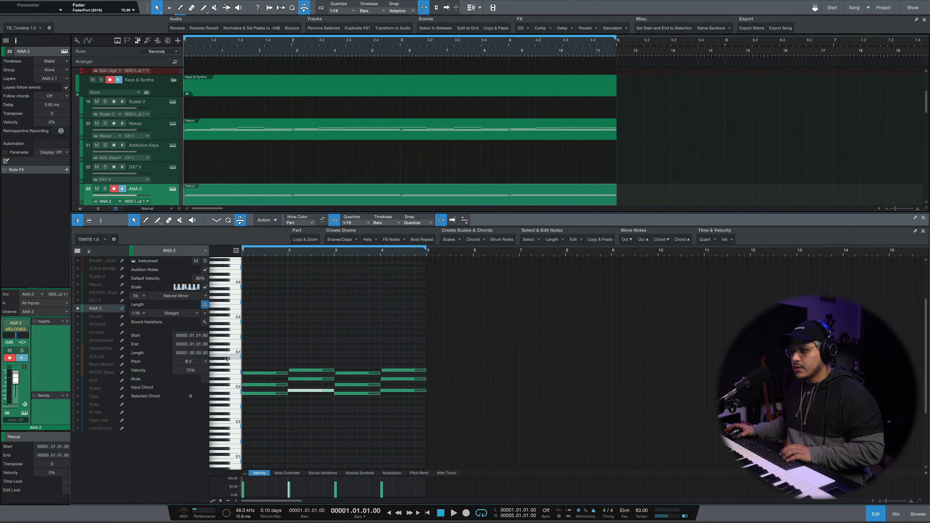
left_click(876, 515)
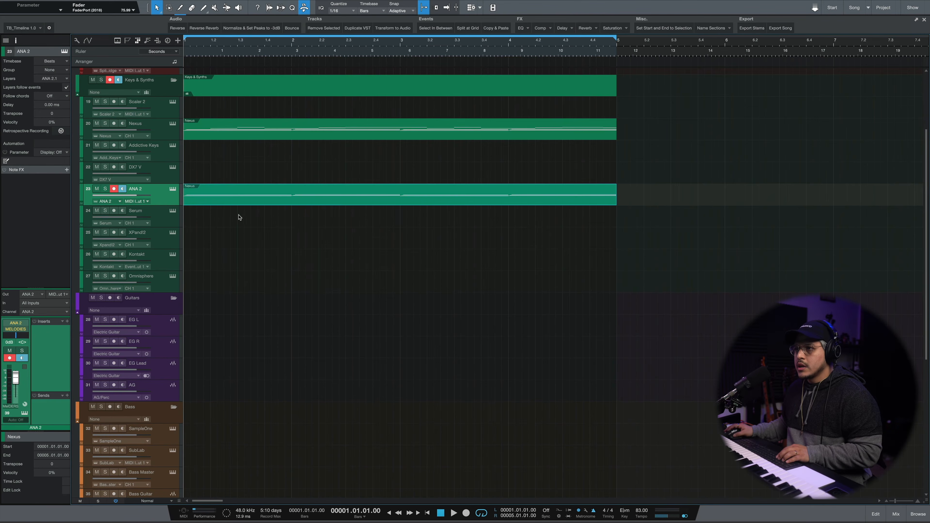
Step: Choose the tape preset from ANA 2's Pads category and solo the track at -11.7 dB while the chords play
key("space")
key("space")
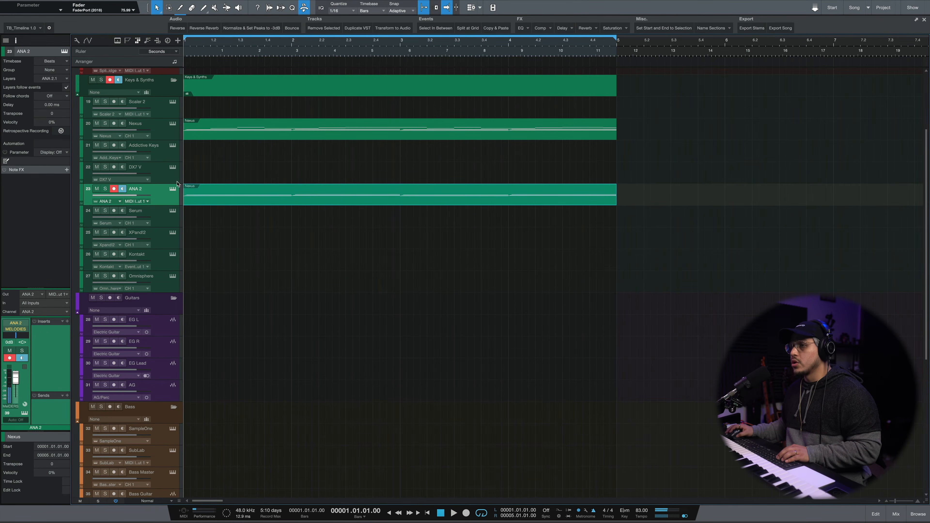
left_click(173, 189)
key("space")
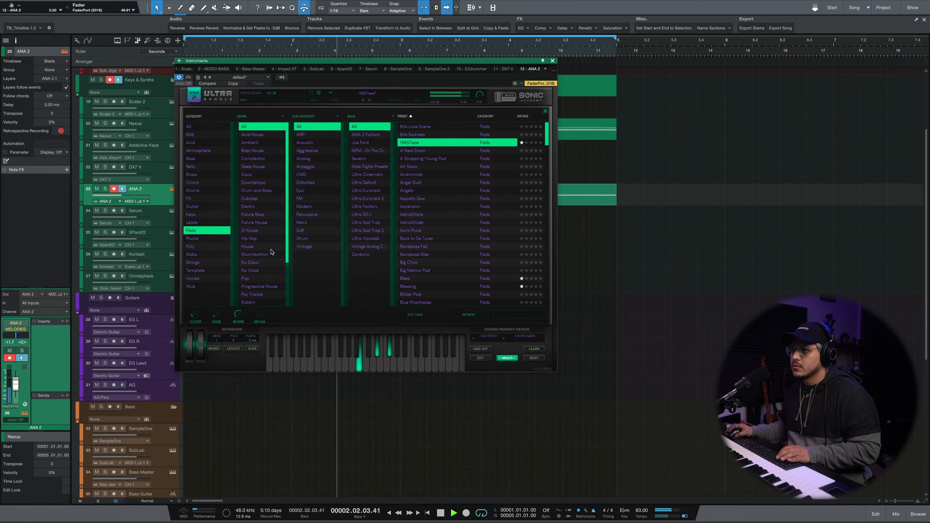
left_click(106, 190)
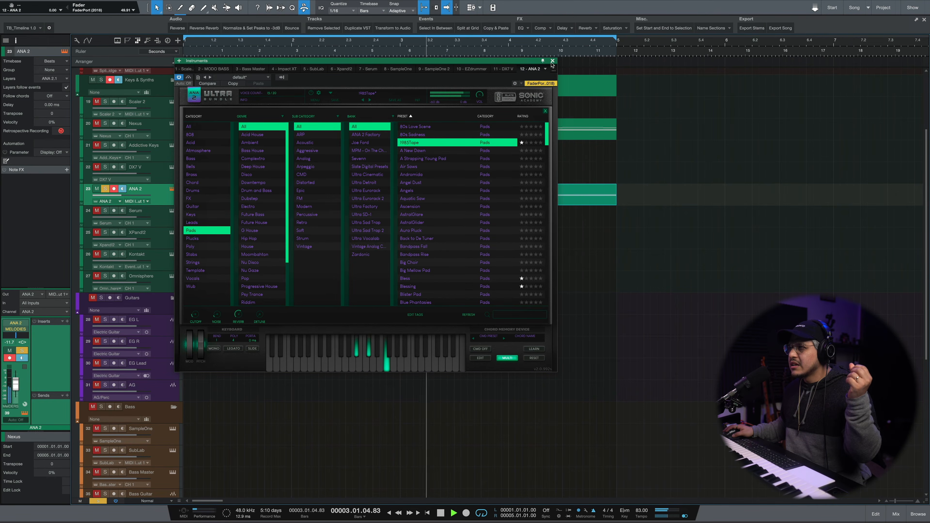
left_click(553, 61)
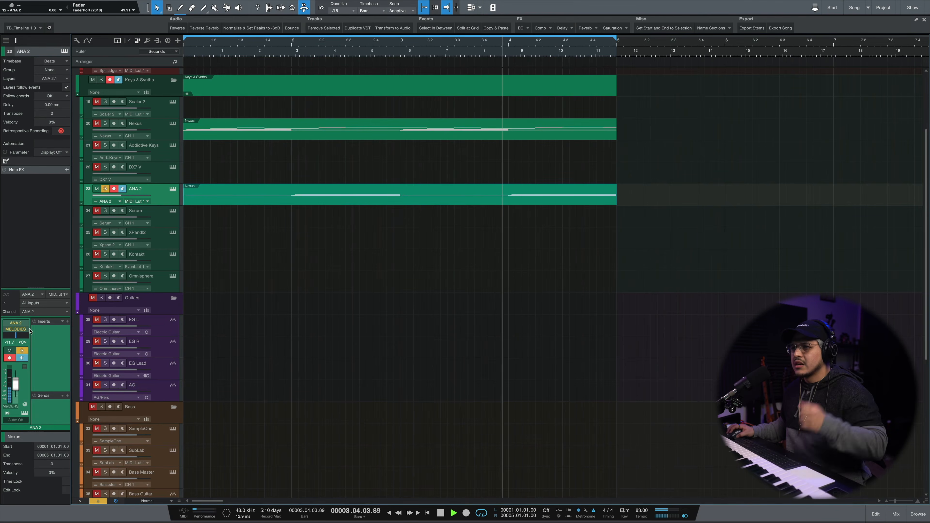
Step: Insert FabFilter Pro-Q 3 on the ANA 2 track and load its 100Hz Low Cut preset
left_click(524, 28)
left_click(530, 38)
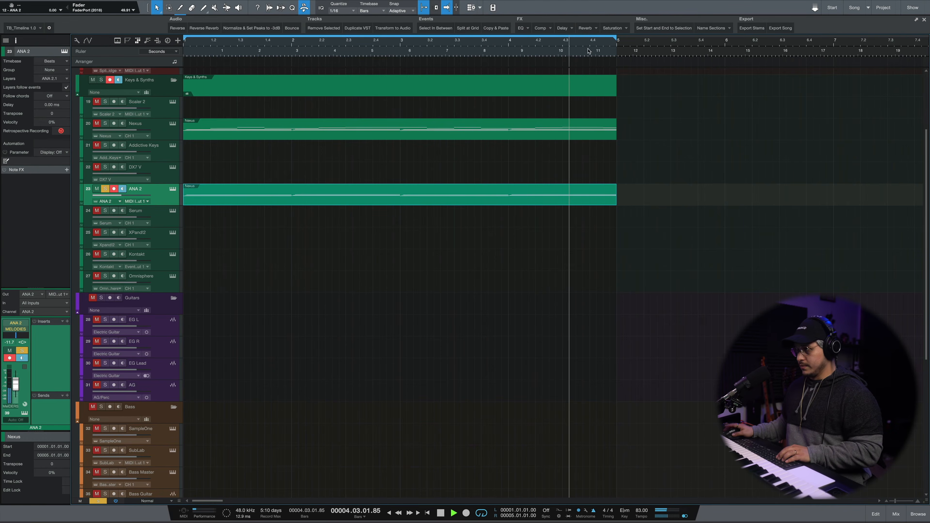
left_click(522, 117)
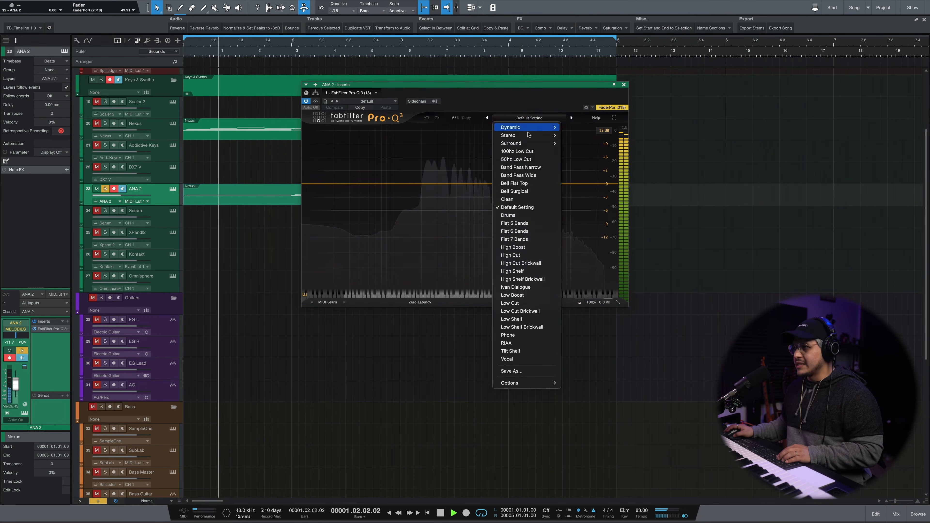
left_click(522, 151)
Step: Try raising the low cut to about 160 Hz while auditioning the pad, and undo the change
mouse_move(410, 182)
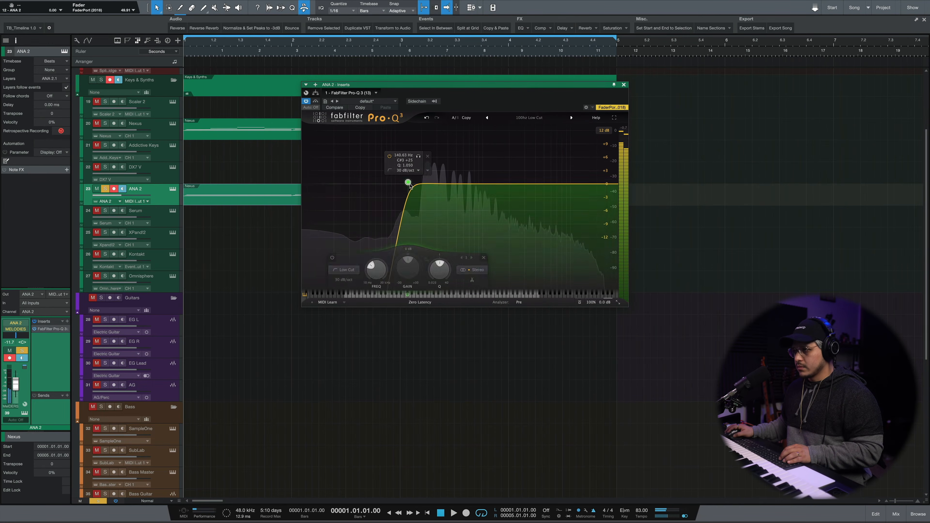
key("space")
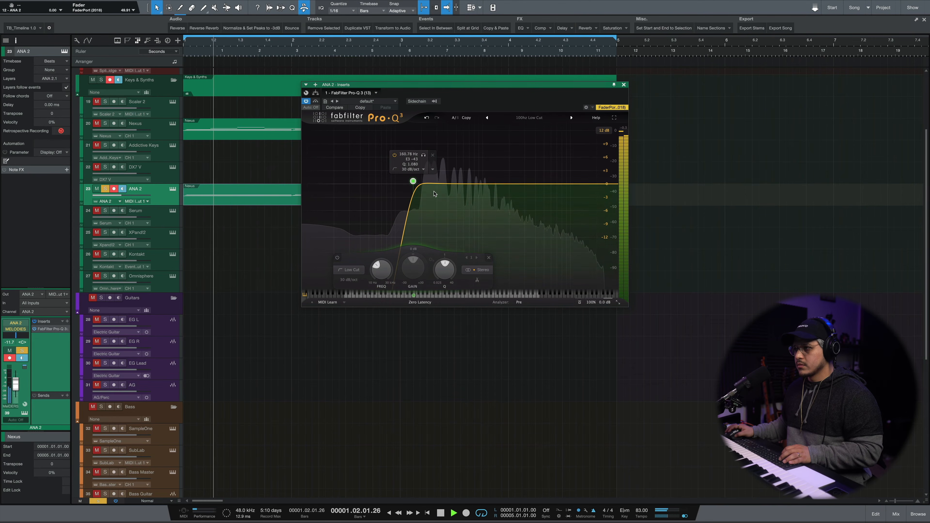
left_click_drag(426, 156, 420, 159)
key("super+z")
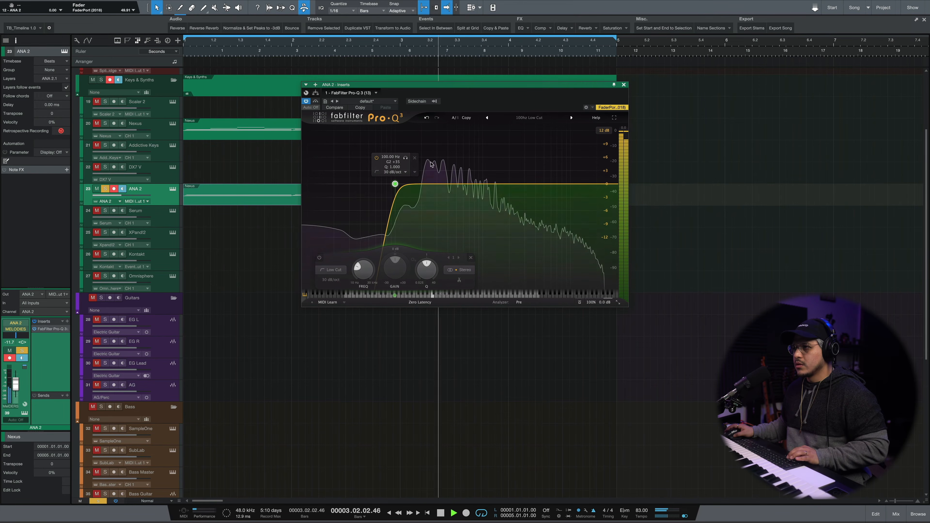
Step: Add a high cut at about 1990 Hz with a 30 dB/oct slope to the ANA 2 pad's EQ and close the plug-in
left_click(509, 184)
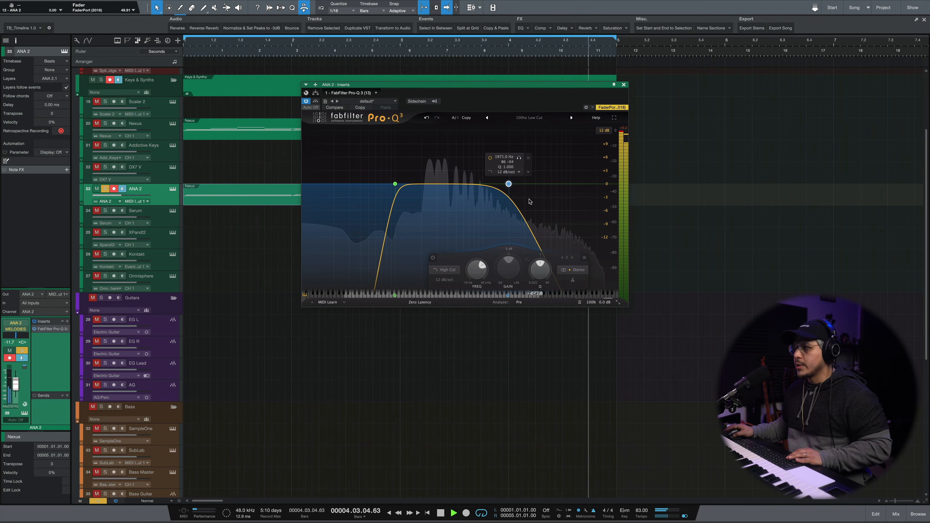
scroll(509, 189, "up", 10)
key("super+z")
left_click(509, 185, "alt+shift")
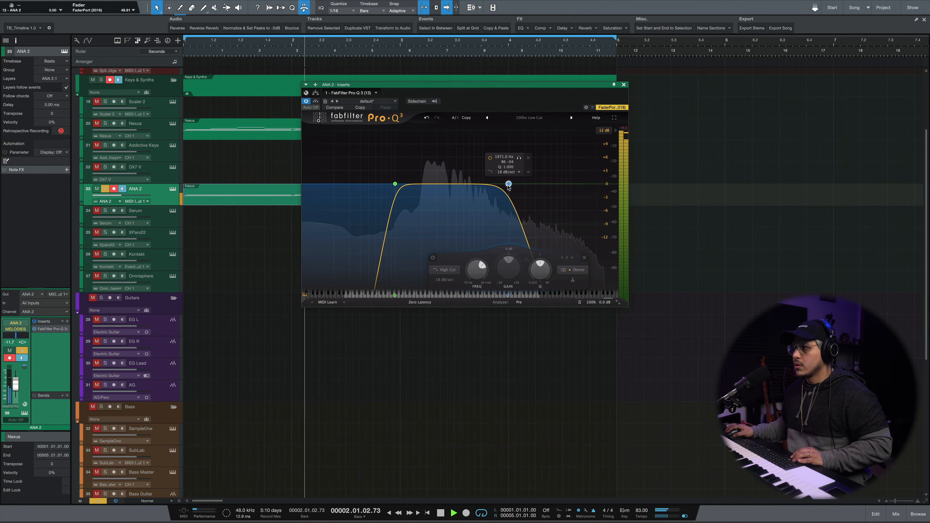
left_click_drag(509, 185, 510, 186)
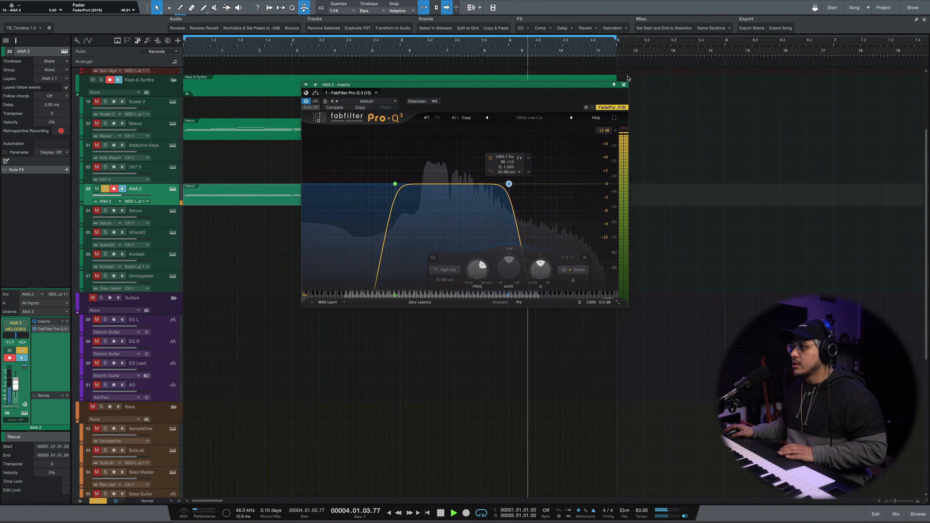
left_click(624, 85)
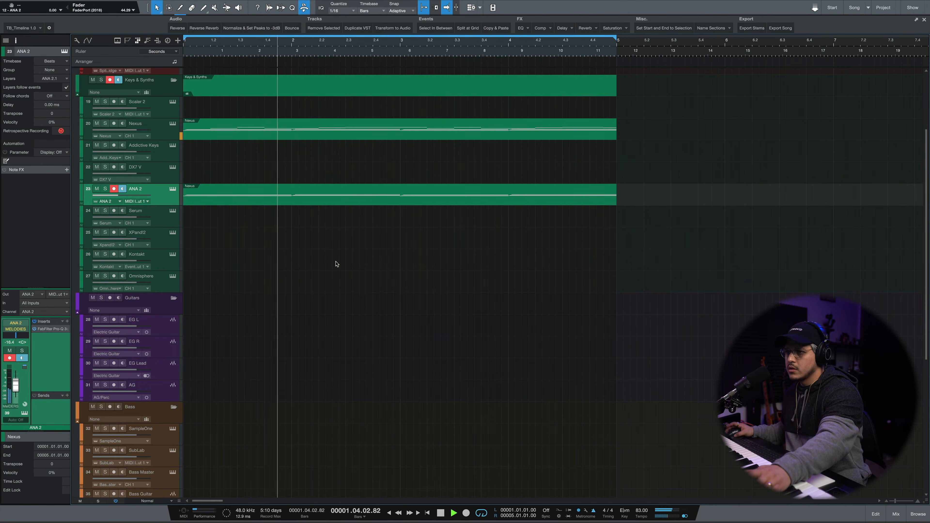
Step: Listen to the full beat while looking over the drum and synth tracks, and stop playback
scroll(336, 263, "down", 5)
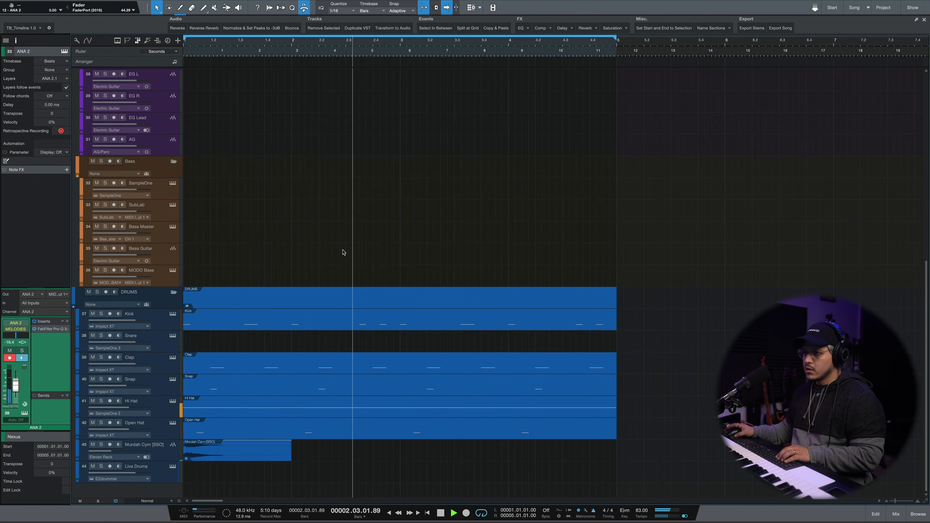
scroll(266, 262, "up", 6)
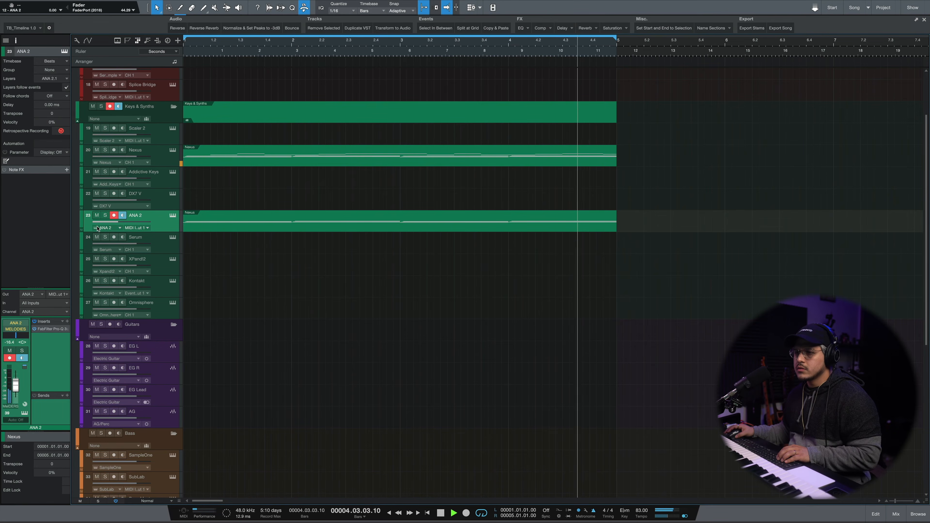
key("space")
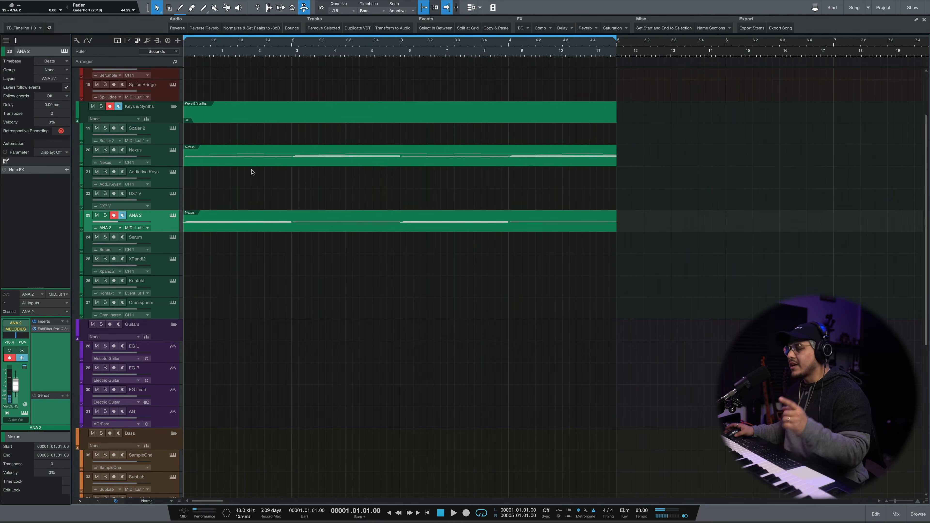
scroll(251, 343, "down", 5)
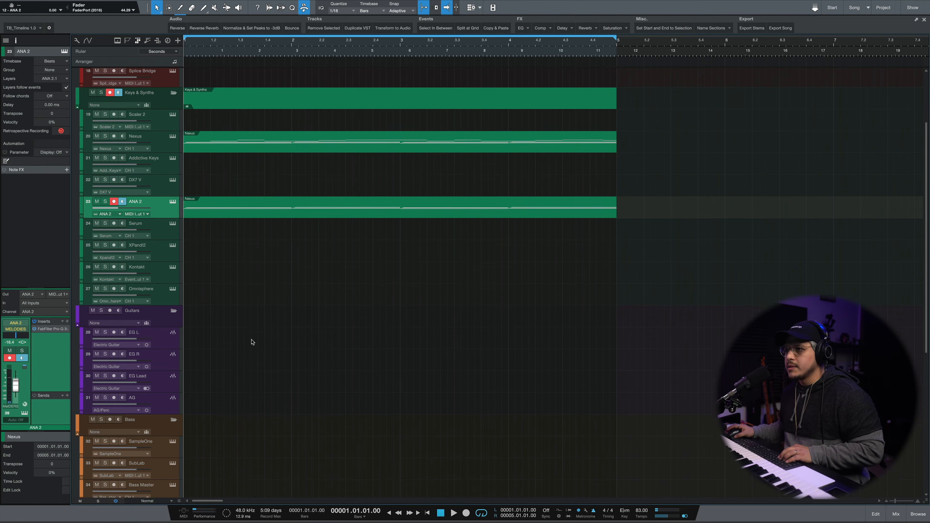
scroll(241, 333, "up", 1)
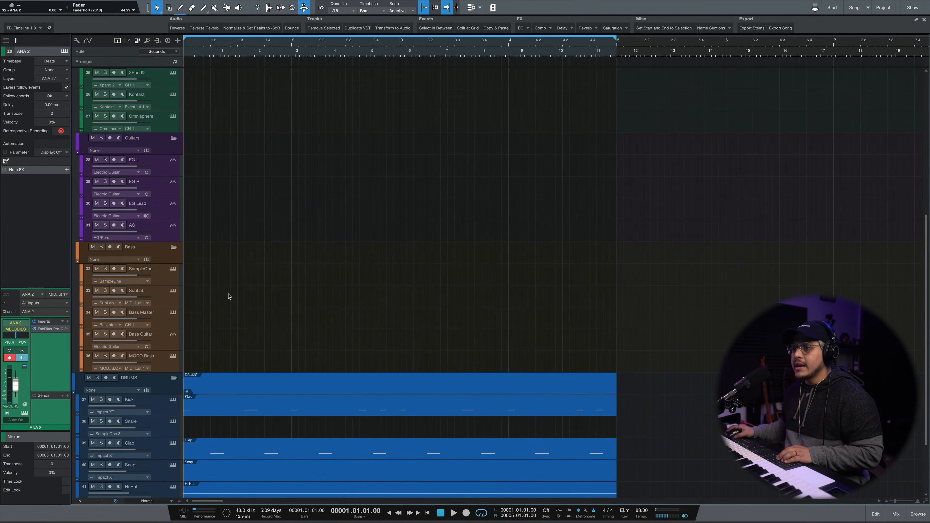
Step: Check the 808 sample in the bass track's SampleOne instrument, and copy the ANA 2 part onto the 808 track at bar 1
left_click(158, 273)
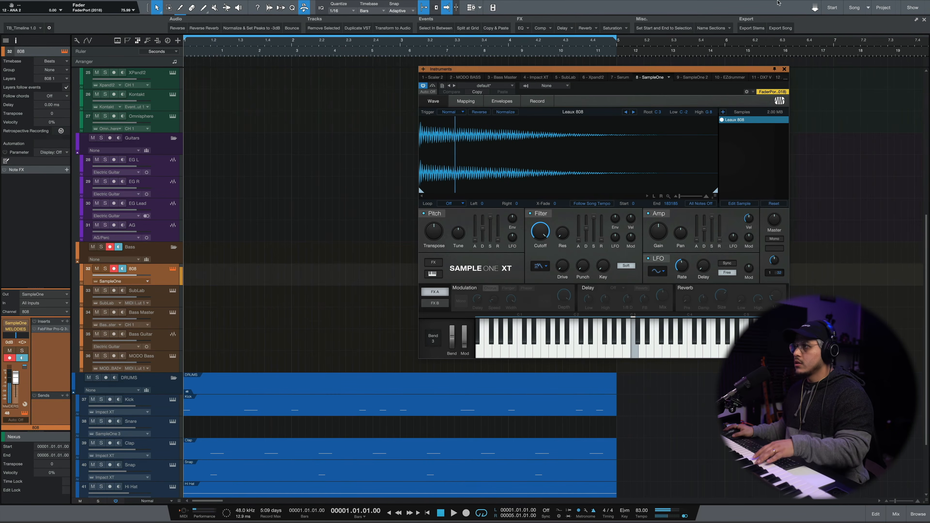
left_click(784, 69)
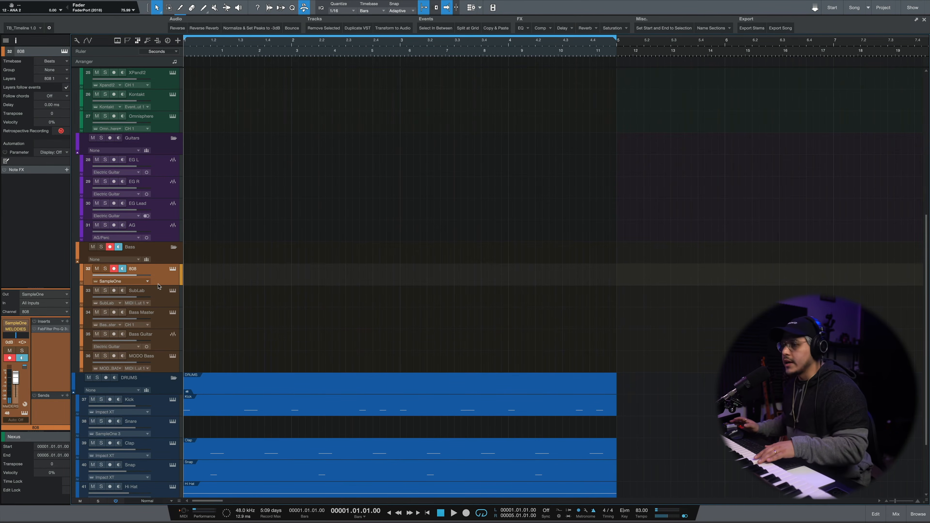
scroll(159, 287, "up", 9)
left_click(310, 180)
left_click_drag(285, 157, 266, 394)
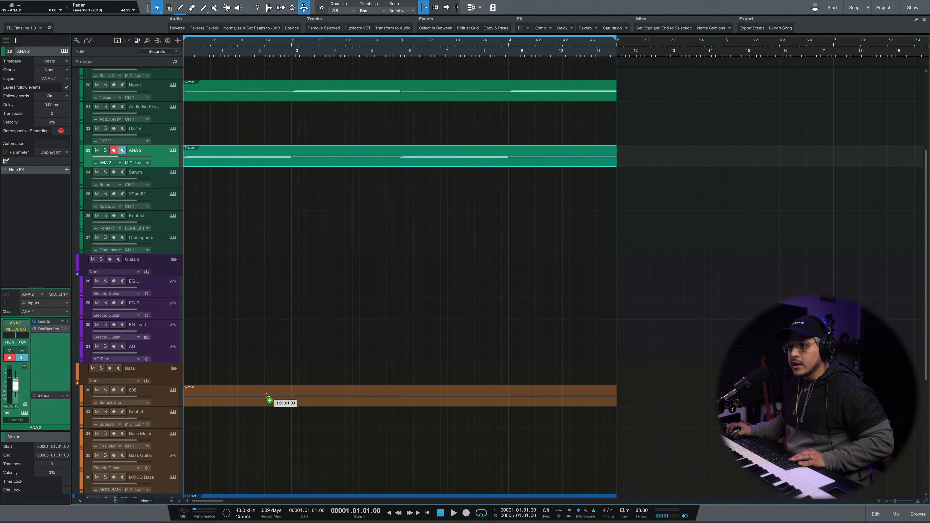
Step: Delete the upper chord notes from the copied 808 part, keeping only the lowest note of each chord
double_click(264, 398)
left_click_drag(444, 320, 255, 369)
key("Delete")
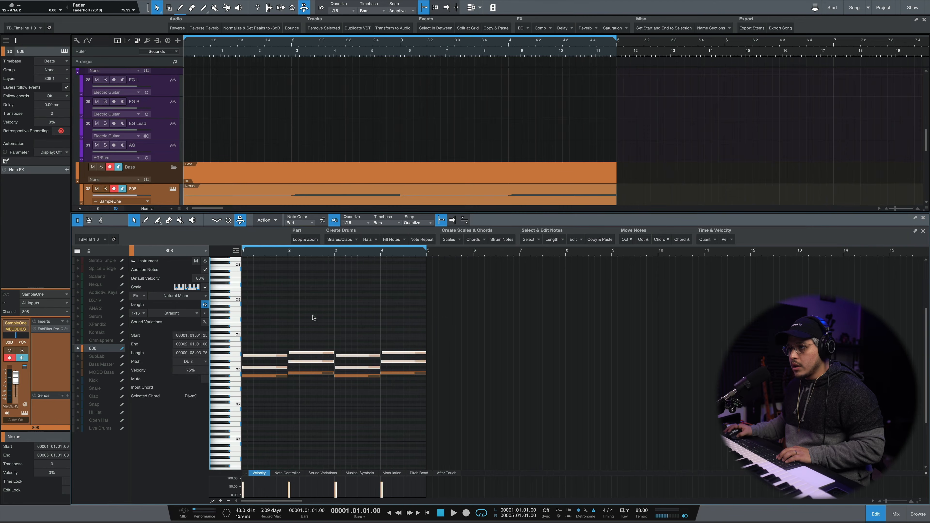
key("z")
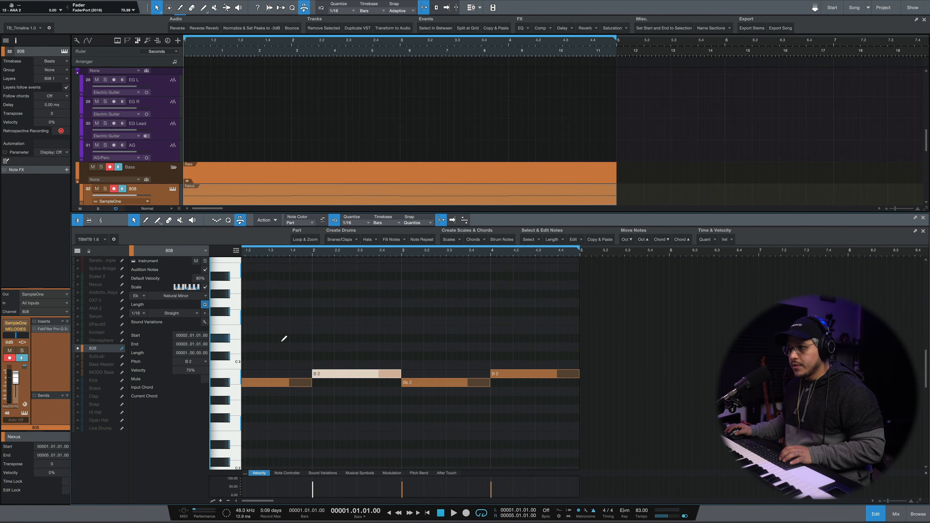
Step: Transpose all notes of the 808 part up one octave, audition the bass line, and close the note editor
left_click(293, 348)
key("space")
key("space")
key("super+a")
left_click(513, 318)
left_click(643, 240)
key("space")
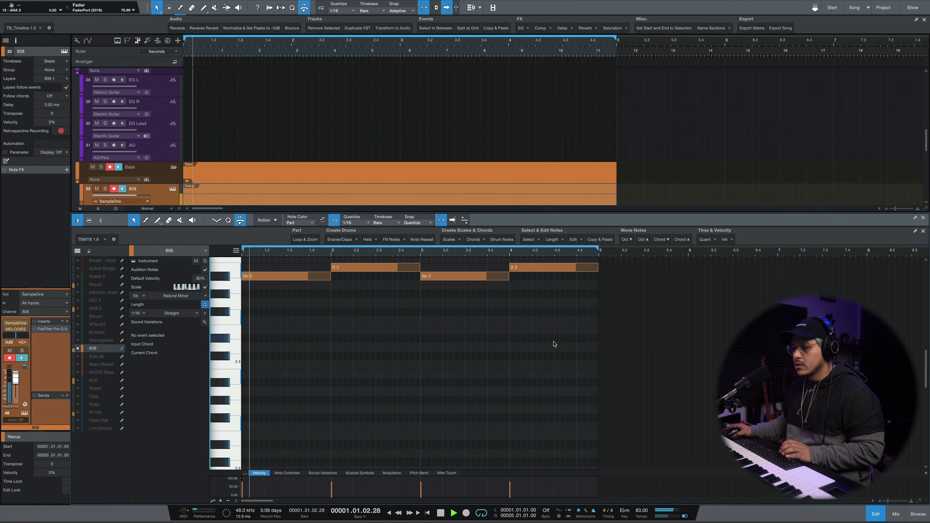
scroll(463, 364, "up", 3)
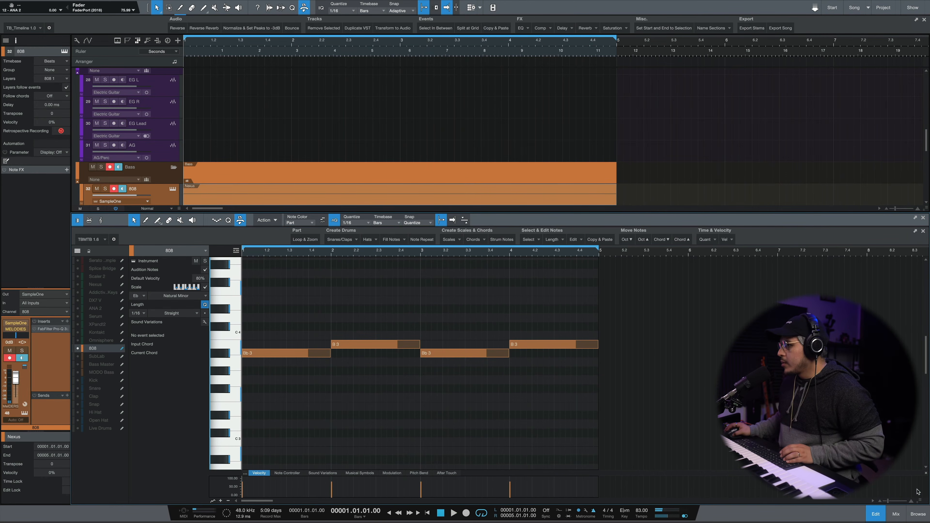
left_click(876, 514)
scroll(240, 212, "up", 1)
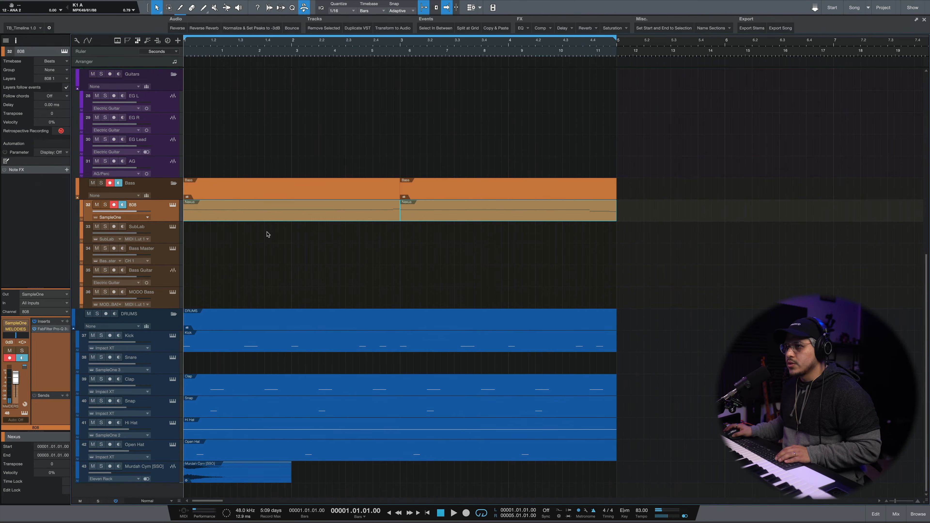
Step: Play the beat and look over the note pattern of the first 808 part in the note editor
key("space")
double_click(279, 214)
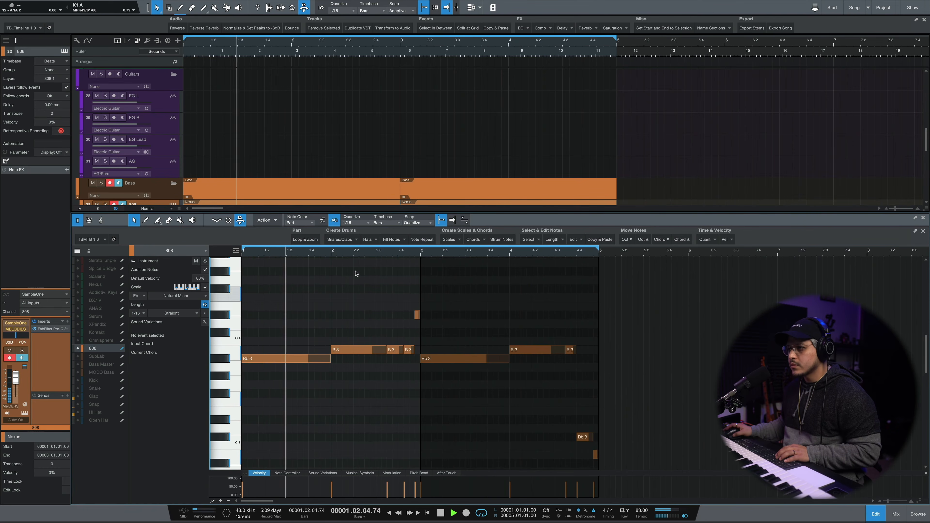
scroll(349, 265, "up", 3)
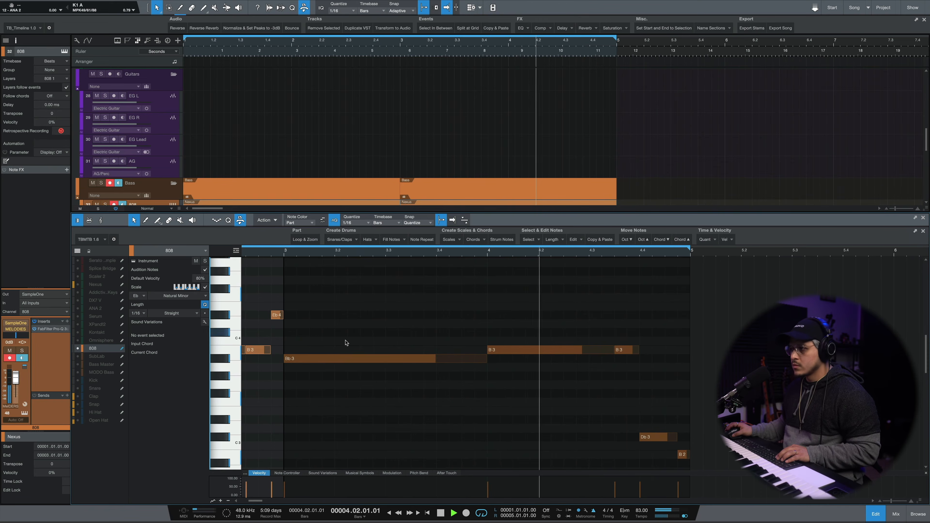
scroll(408, 369, "down", 1)
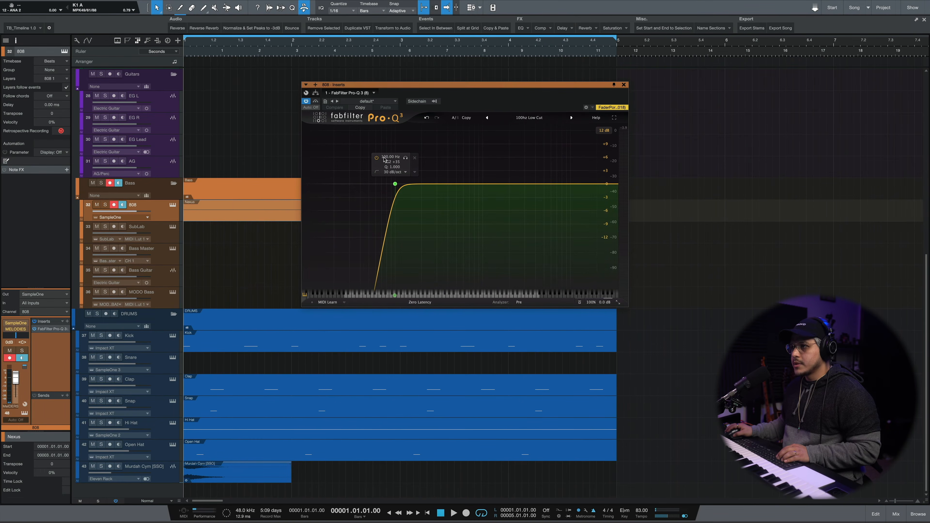
Step: Set the low cut in the 808's Pro-Q 3 to 25 Hz, audition it during playback, and close the plug-in
double_click(384, 158)
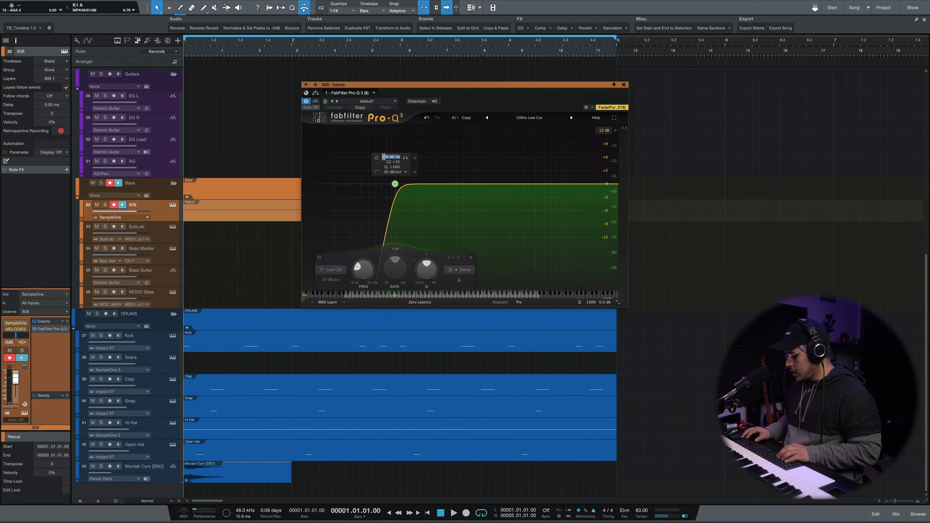
key("Return")
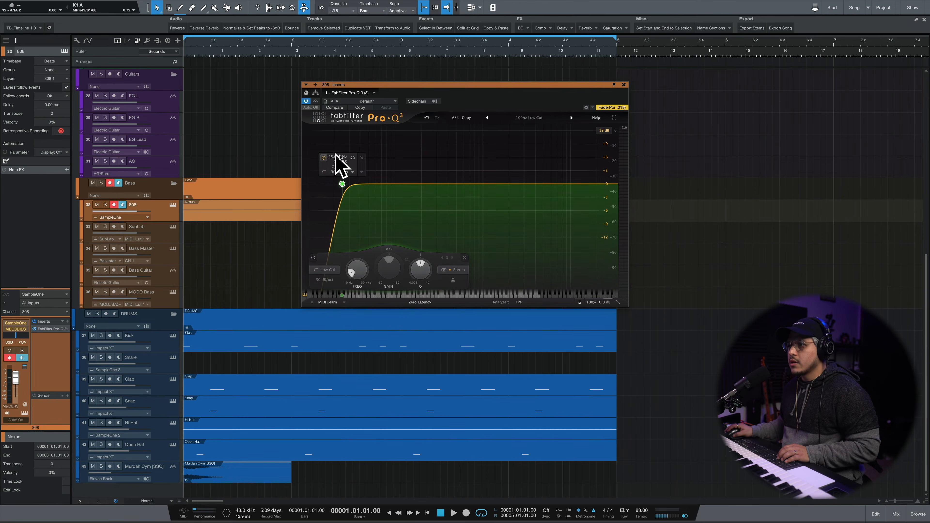
left_click(351, 163)
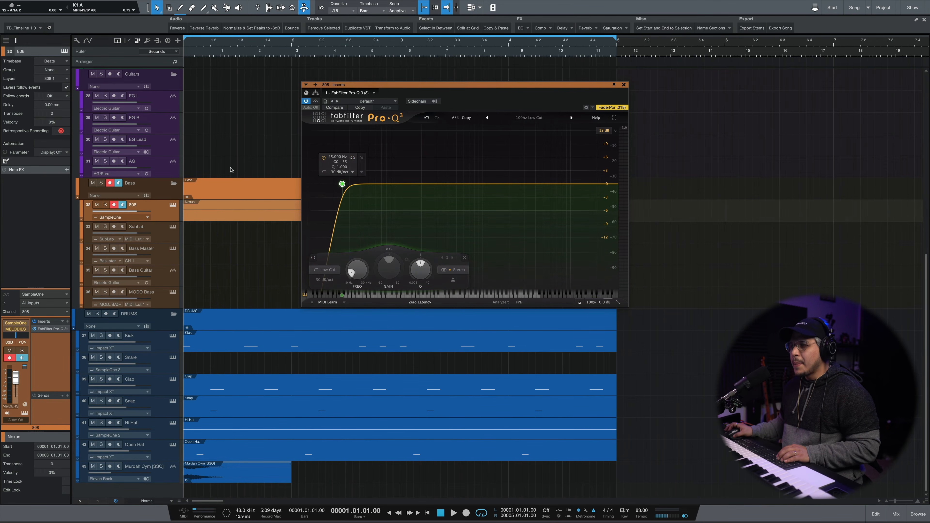
key("space")
left_click(353, 158)
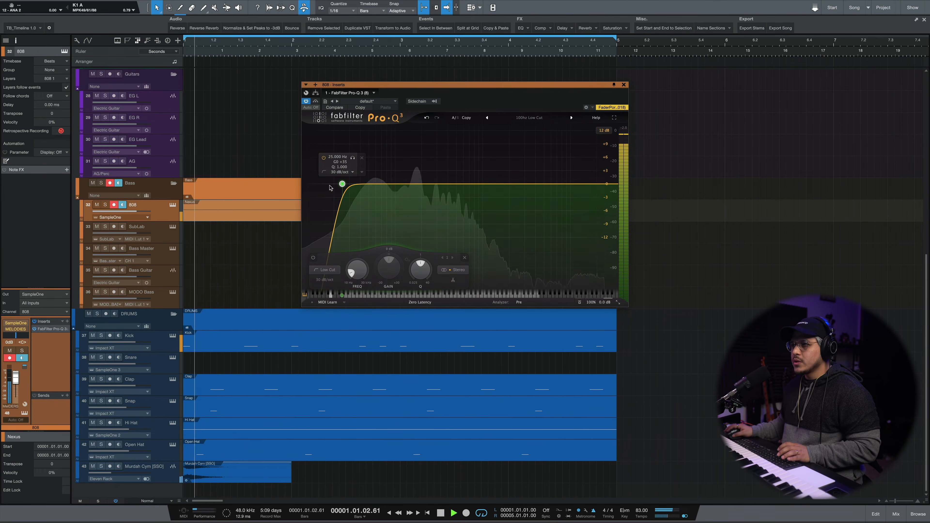
key("space")
left_click(354, 158)
left_click(625, 84)
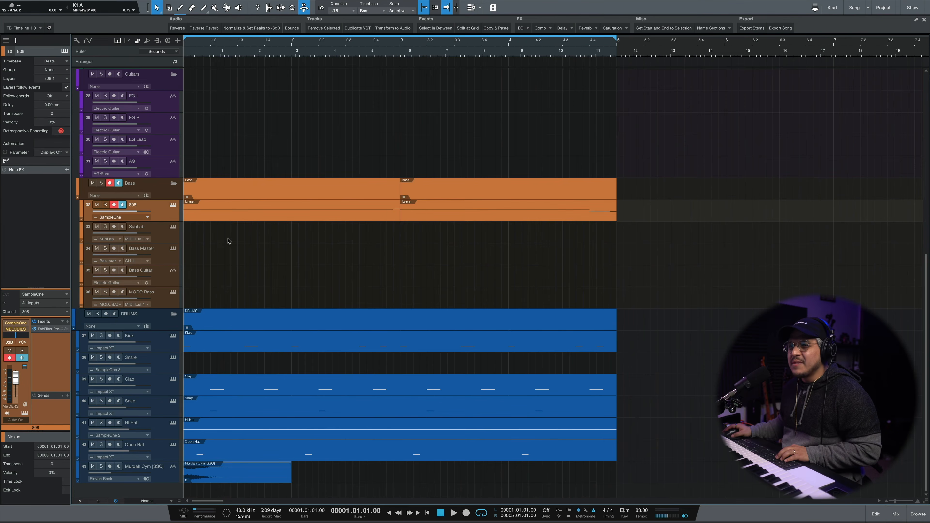
Step: Insert SausageFattener after the EQ on the 808 channel and move its window clear of the tracks
left_click(68, 322)
type("sau")
key("Down")
key("Up")
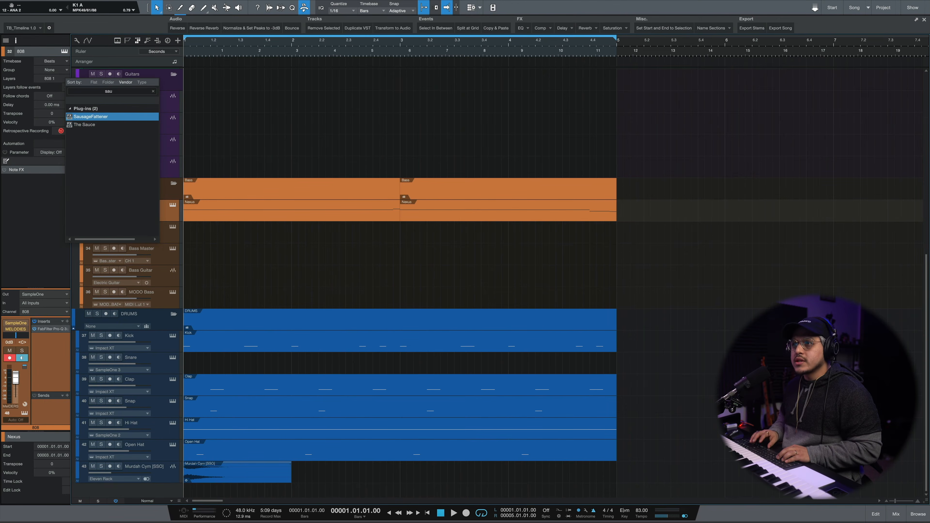
key("Return")
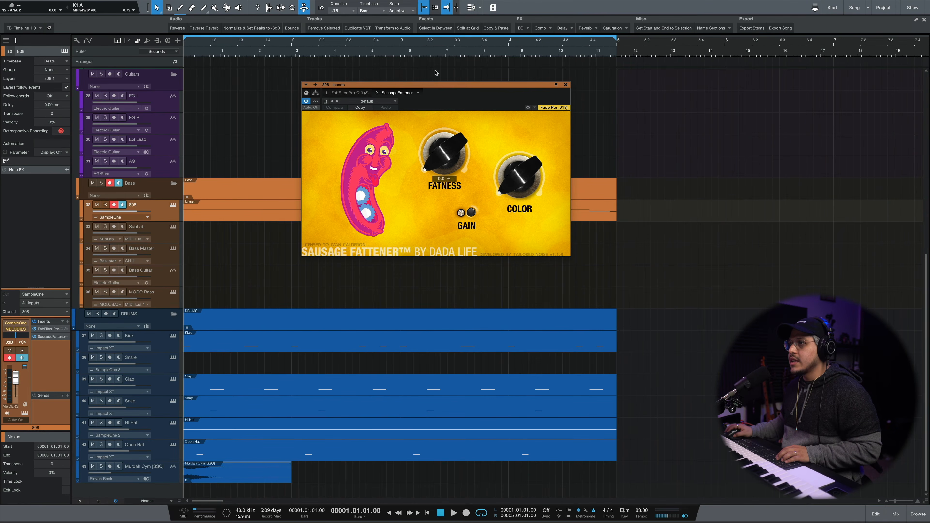
left_click_drag(427, 86, 634, 245)
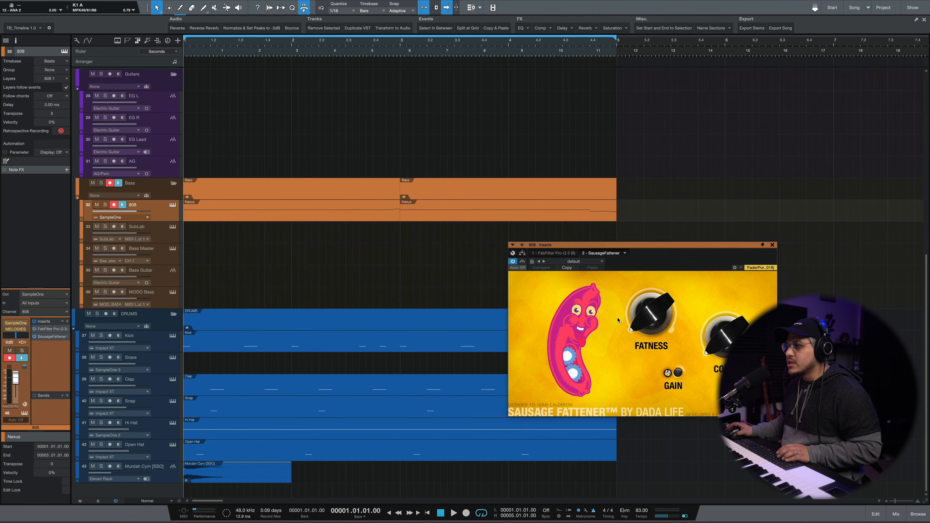
Step: Set SausageFattener's Fatness to 11% and adjust its Color during playback, toggling the effect to compare the sound
key("space")
left_click_drag(635, 322, 632, 316)
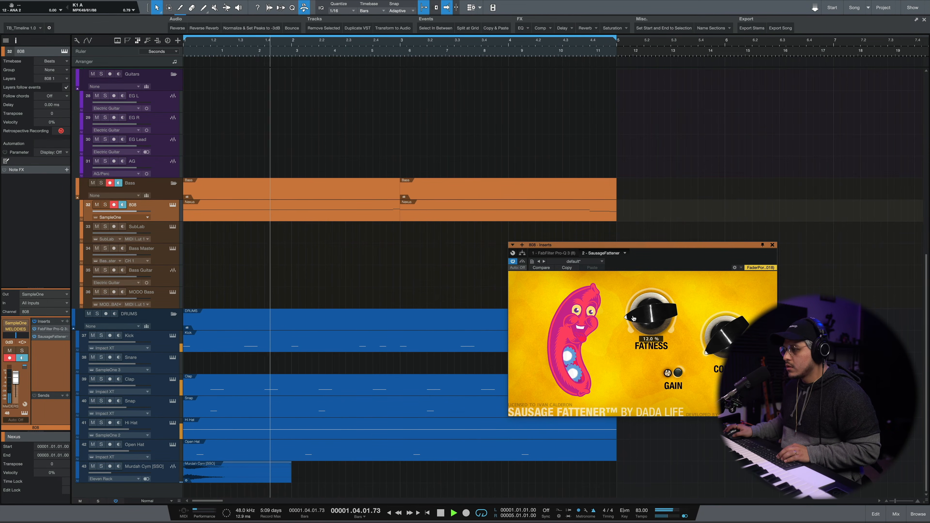
left_click_drag(631, 316, 631, 315)
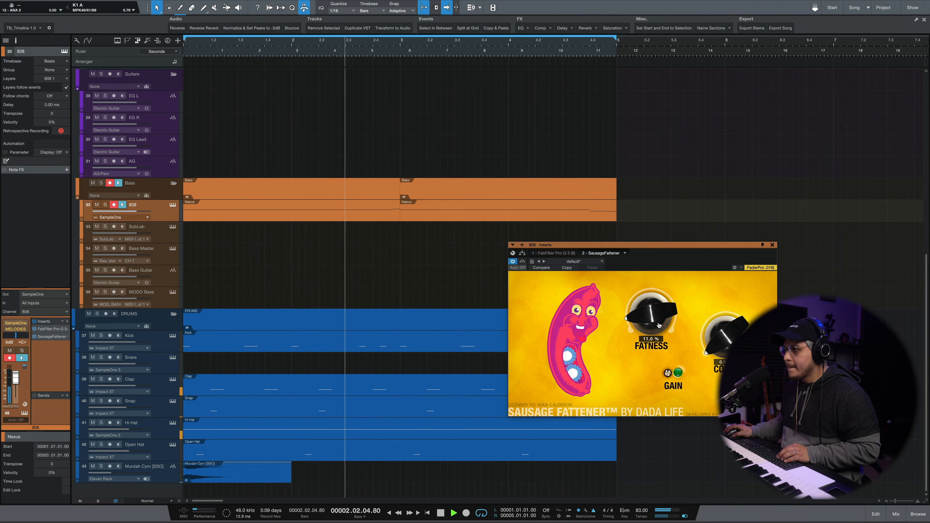
left_click_drag(709, 344, 708, 341)
left_click(34, 336)
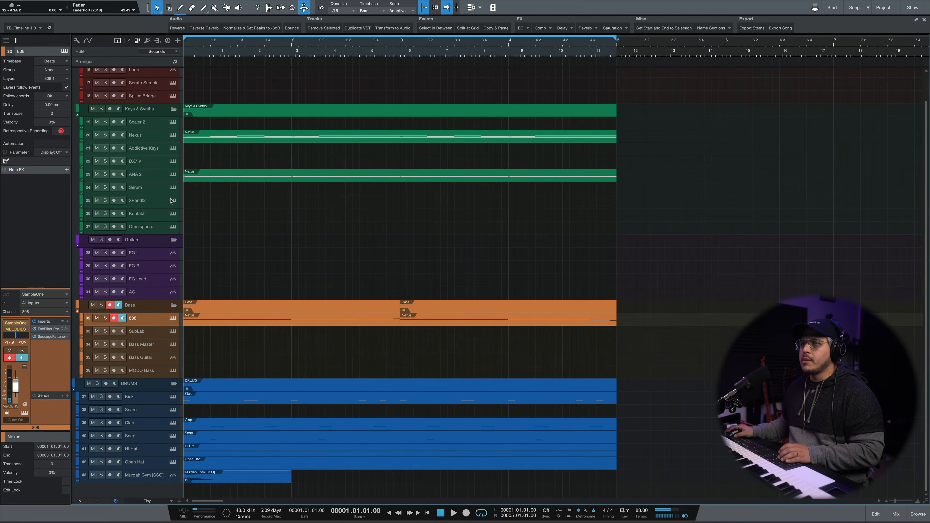
Step: Load the KY - Doughy preset in the Serum track's instrument, try it out, and close the instrument
left_click(163, 193)
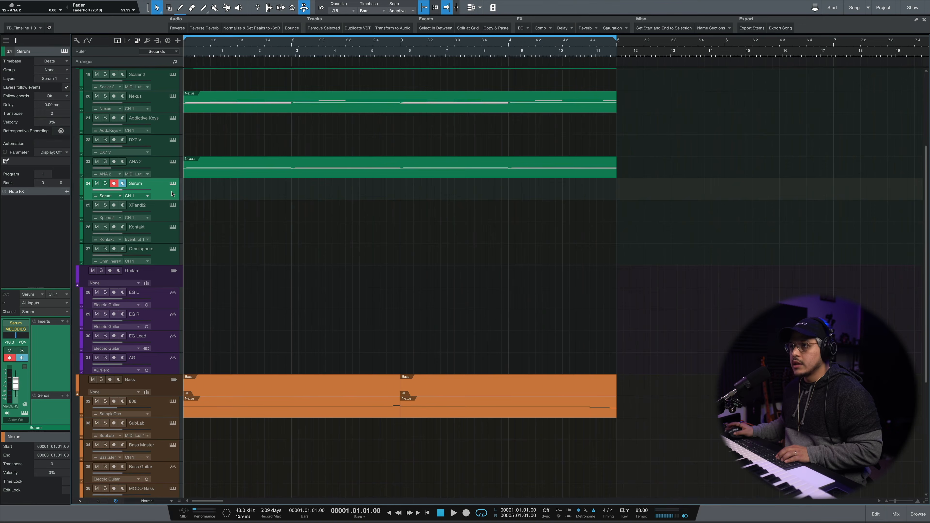
key("F11")
left_click(351, 93)
mouse_move(371, 181)
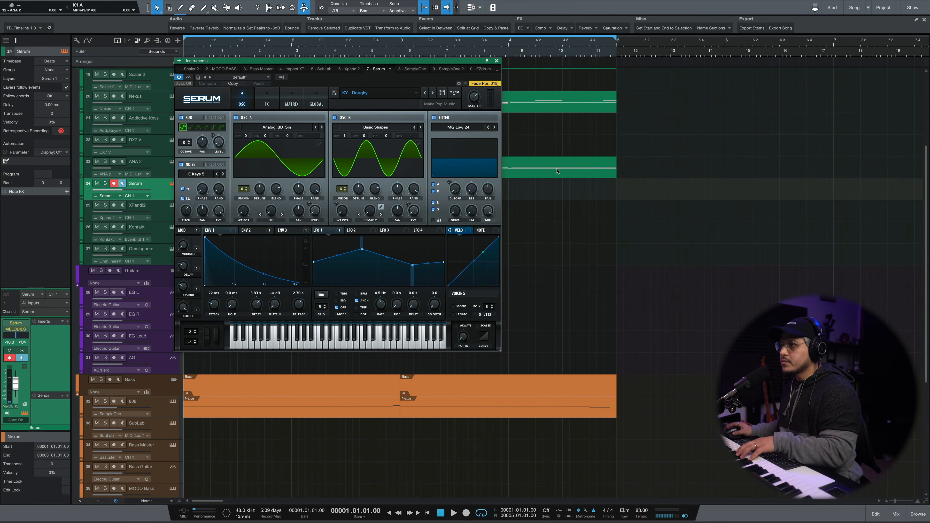
left_click_drag(462, 65, 783, 130)
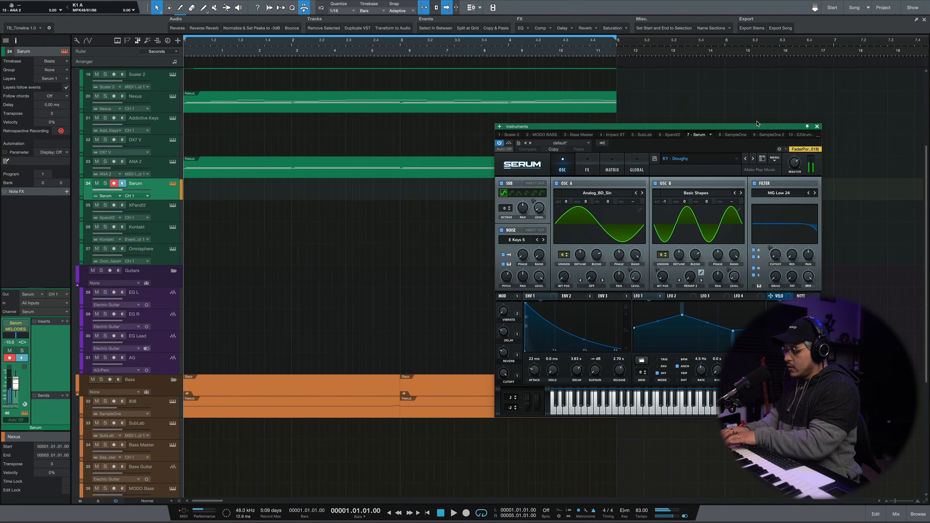
left_click(817, 127)
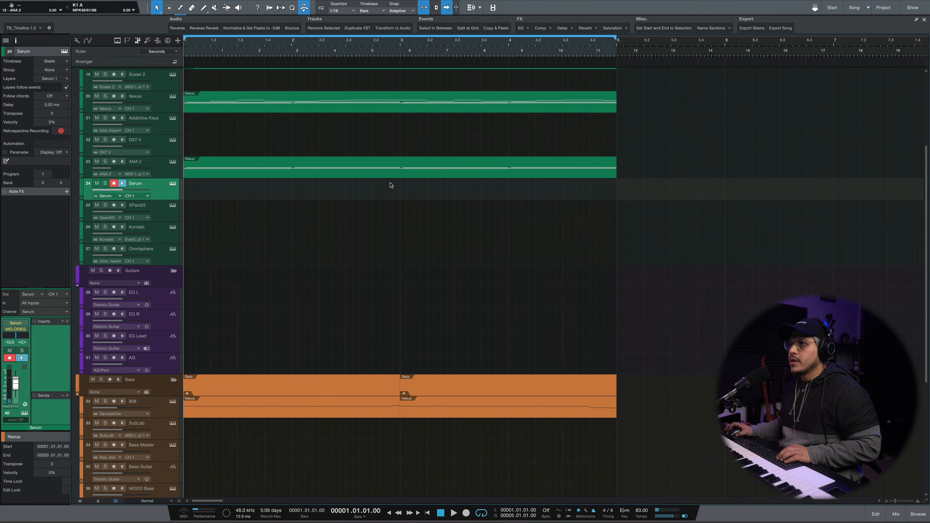
Step: Rehearse a Serum melody over the looped beat and record it across the four bars on the Serum track
scroll(366, 205, "up", 1)
key("space")
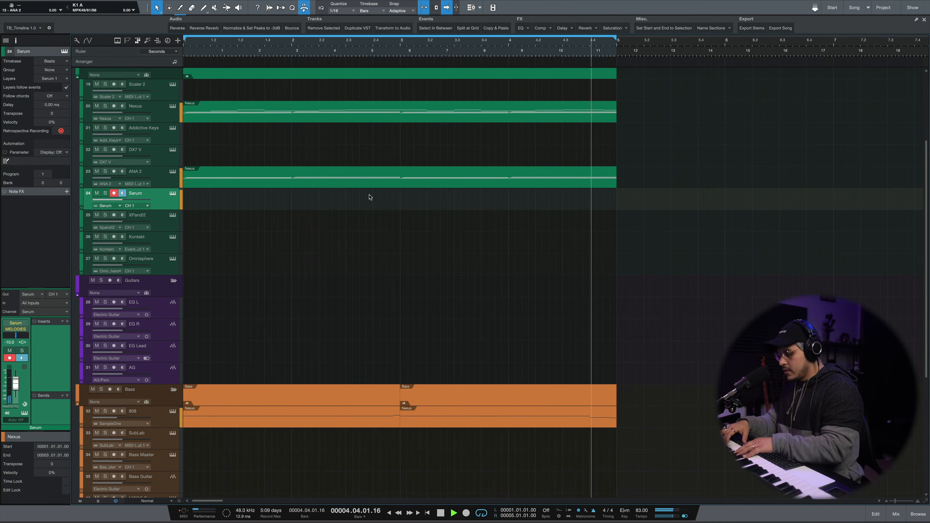
key("space")
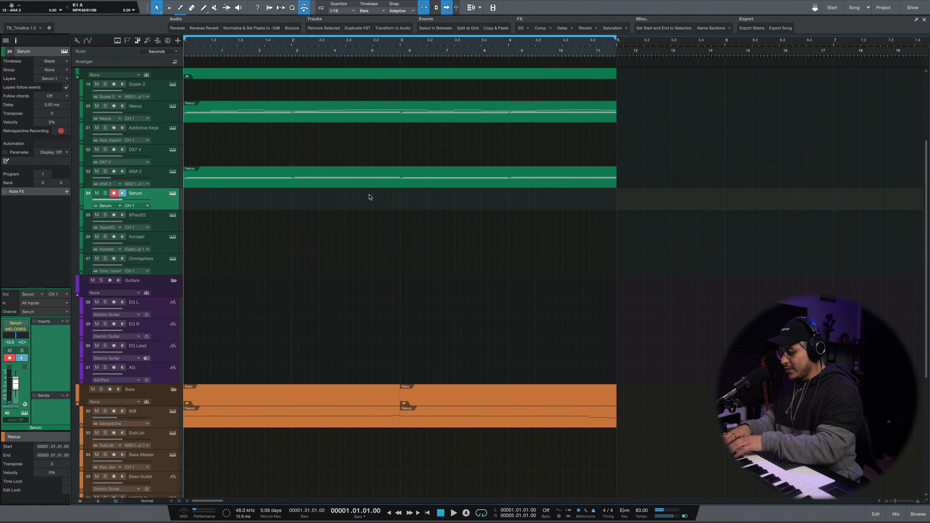
key("KP_Multiply")
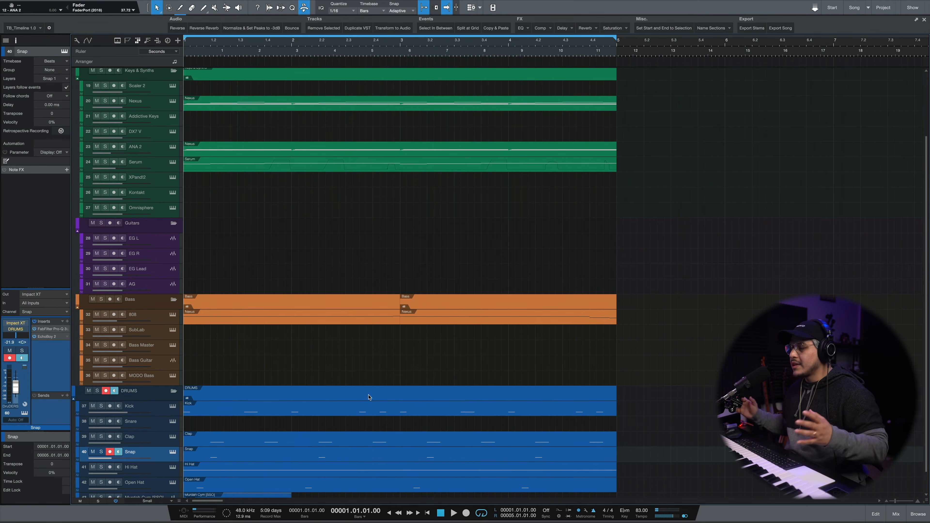
Step: Solo the DRUMS folder and lower the Kick track's level to -7.1 dB while the drums play
scroll(368, 397, "down", 2)
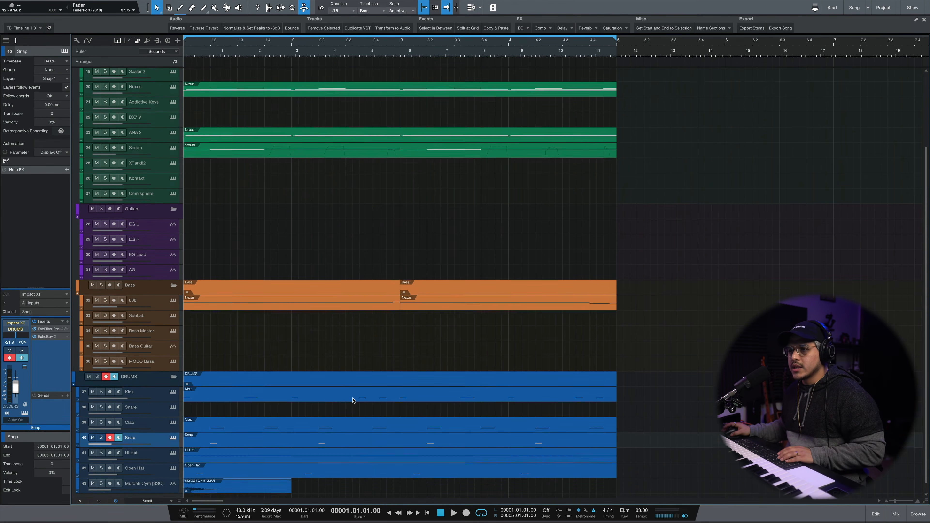
left_click(97, 366)
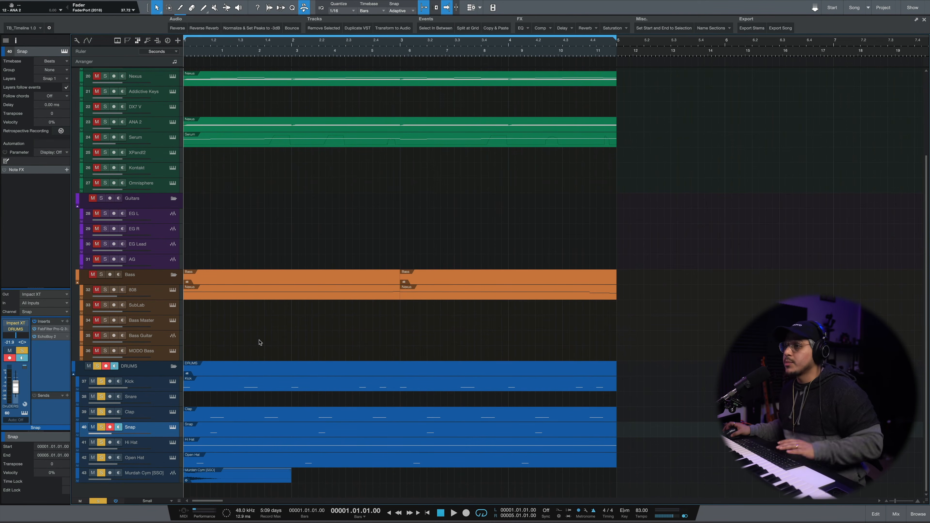
key("space")
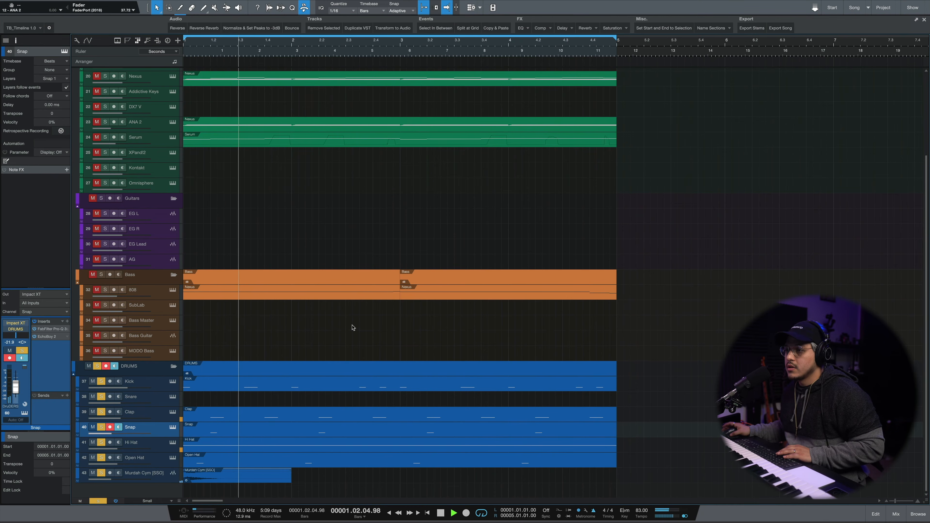
left_click(161, 382)
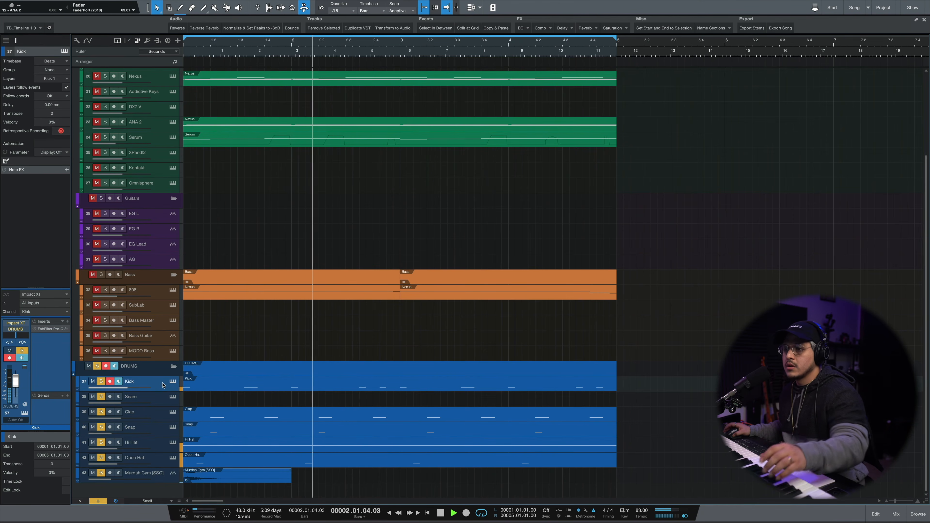
key("space")
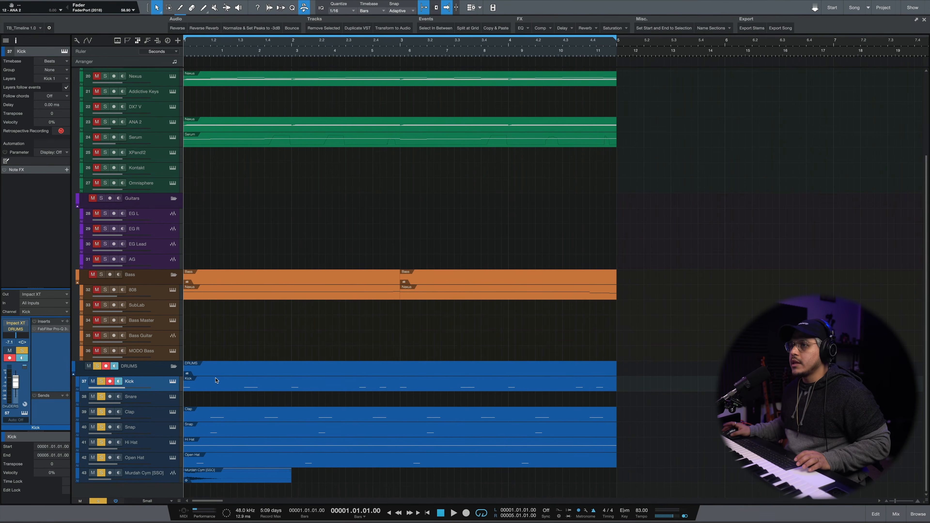
Step: Switch to another app for a shaker loop and place it on a Shaker track between Clap and Snap
key("super+Tab")
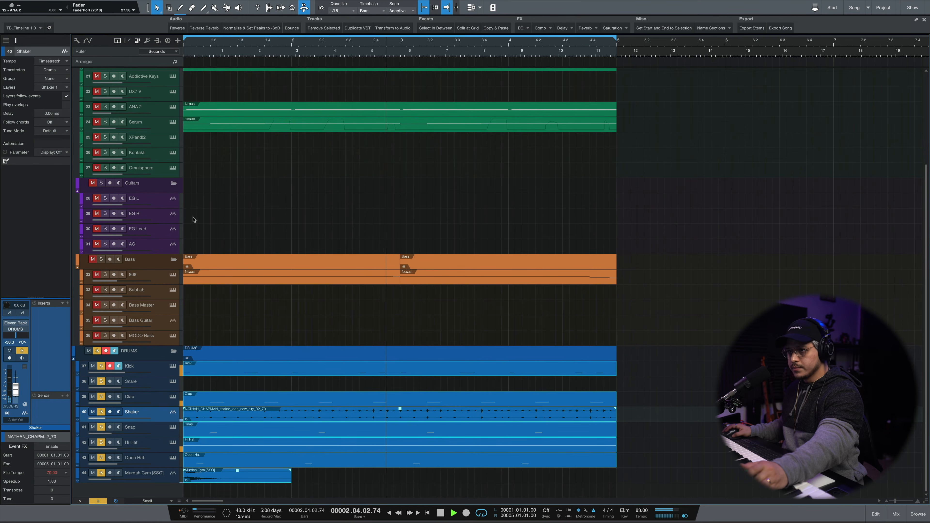
Step: Solo the Bass folder together with the drums and play the loop to check how they sound together
left_click(102, 259)
key("space")
key("space")
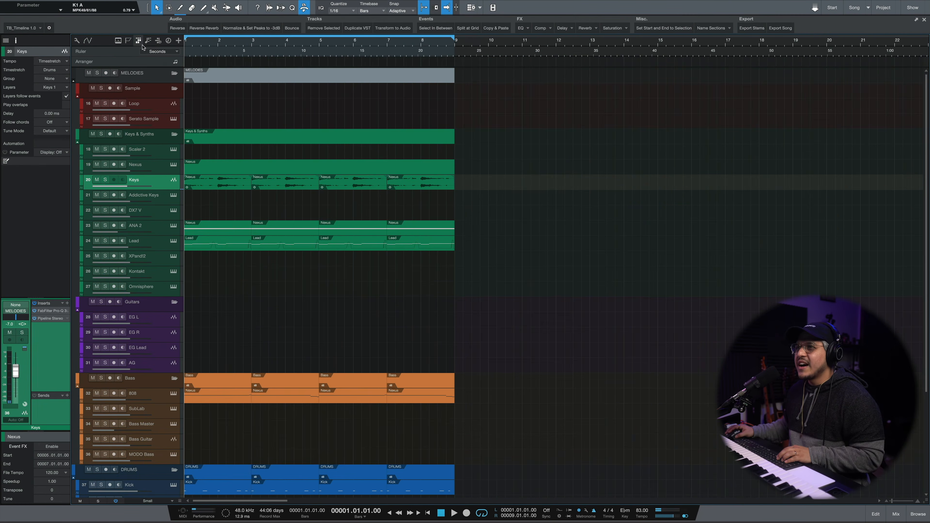
Step: Add an arranger section spanning bars 1 to 9 above the looped parts and open the section's options
left_click(140, 41)
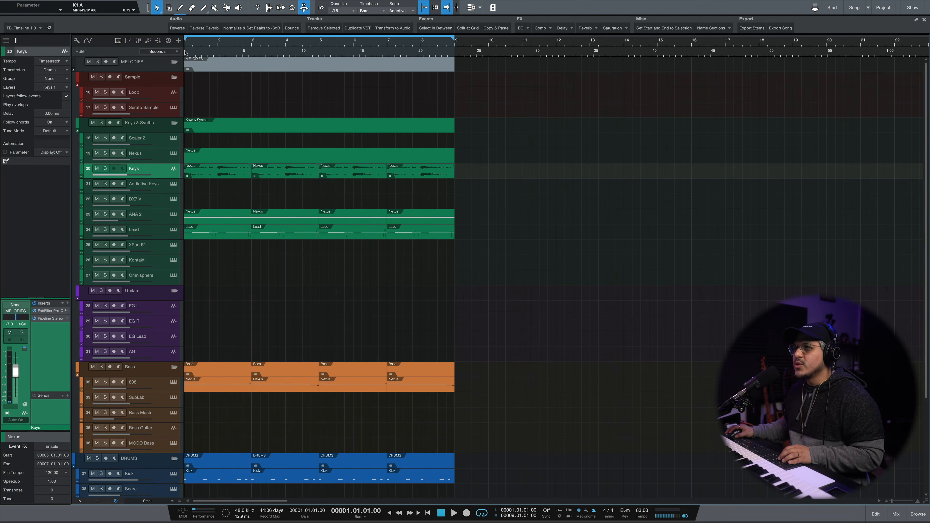
left_click(139, 41)
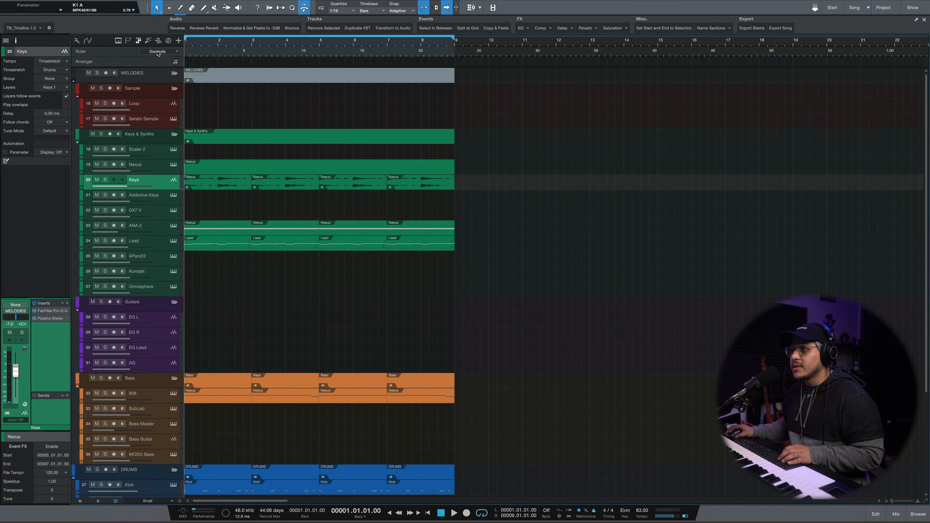
left_click_drag(190, 61, 461, 62)
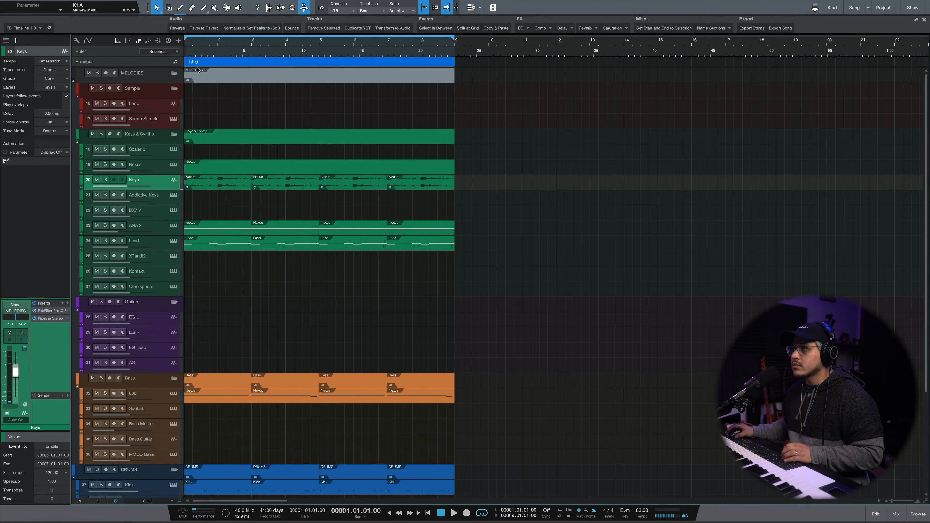
right_click(205, 65)
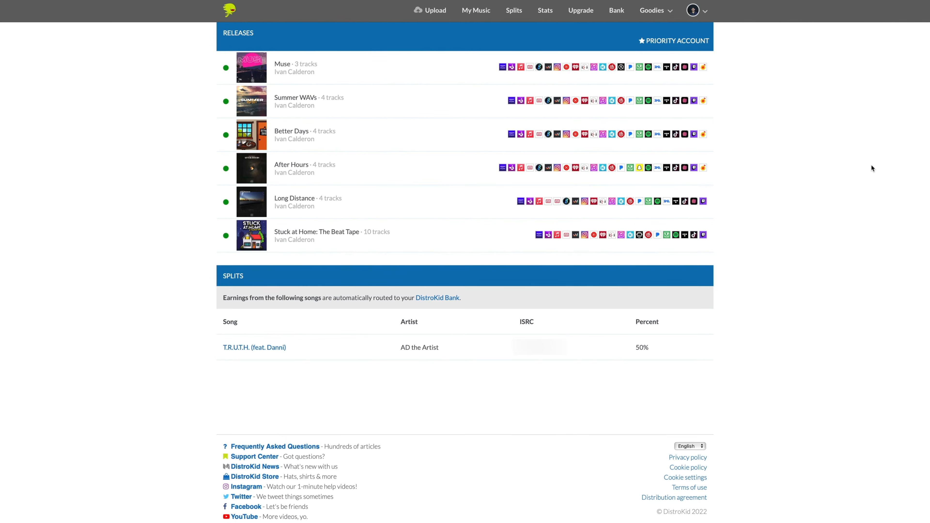
Step: Switch to the DistroKid website, browse its special access, promotion and get-heard extras, and view the Playlist Spotlight playlists
left_click(657, 13)
left_click(640, 105)
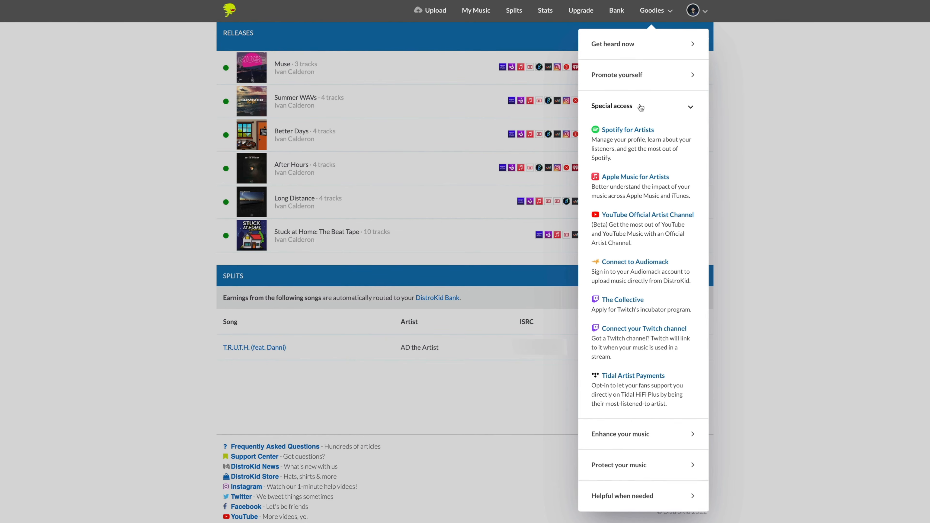
left_click(638, 76)
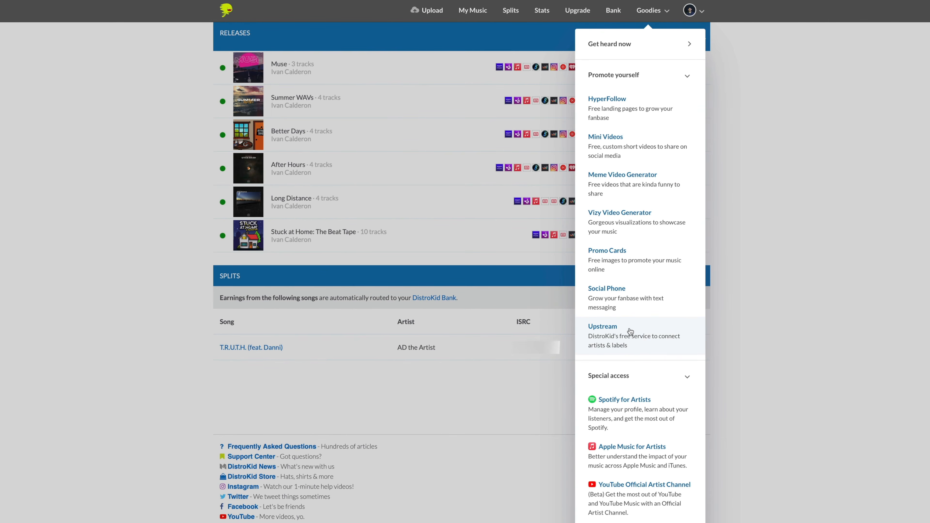
left_click(639, 44)
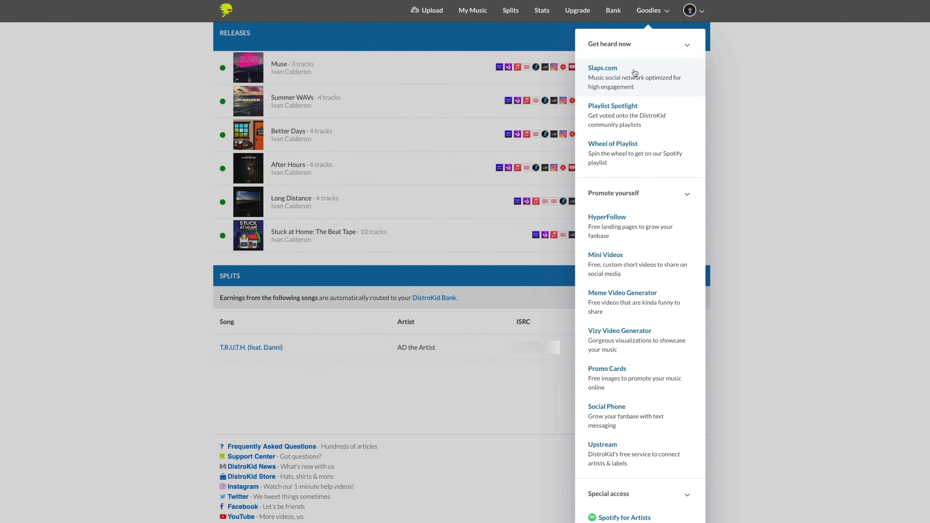
left_click(608, 100)
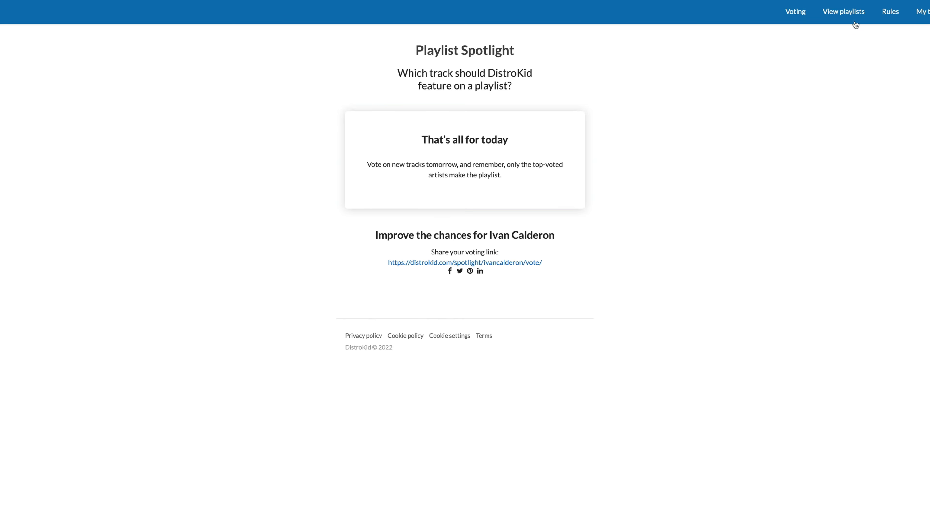
left_click(845, 11)
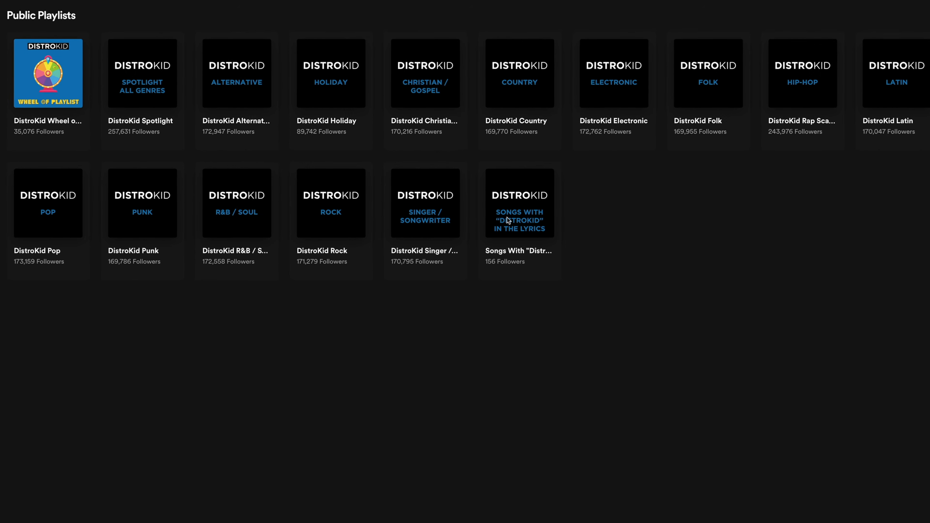